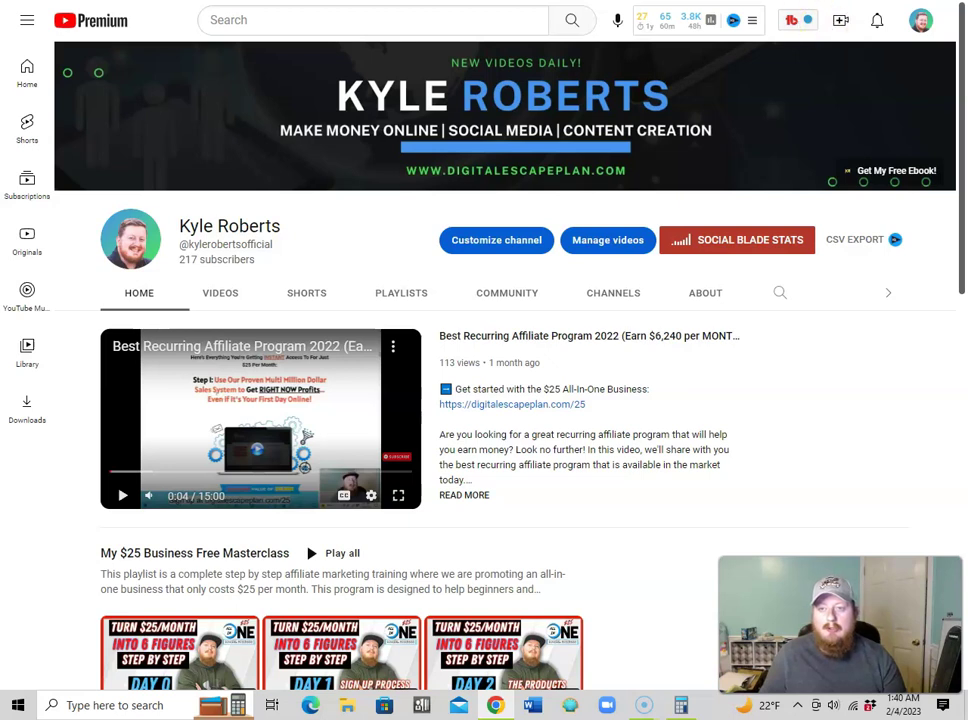
Step: Circle the My $25 Business Free Masterclass playlist on the channel page in red, and clear the drawing
click(808, 20)
scroll(760, 222, down, 2)
mouse_move(568, 382)
mouse_down()
mouse_move(82, 389)
mouse_move(67, 566)
mouse_move(91, 601)
mouse_move(713, 623)
mouse_move(687, 359)
mouse_move(485, 380)
mouse_up()
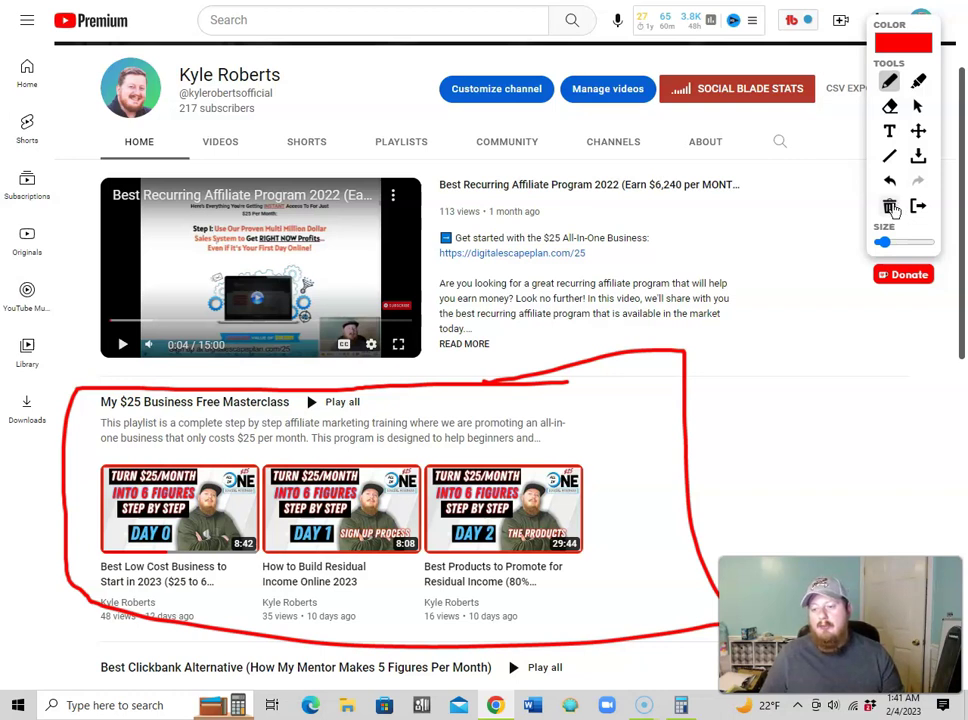
click(890, 207)
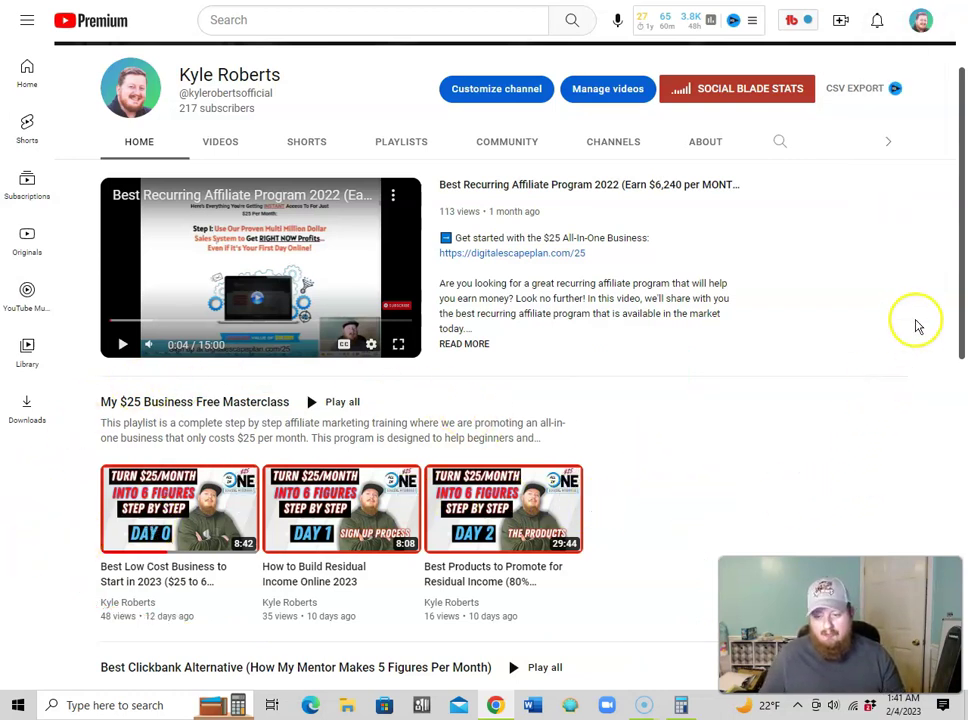
scroll(925, 291, up, 1)
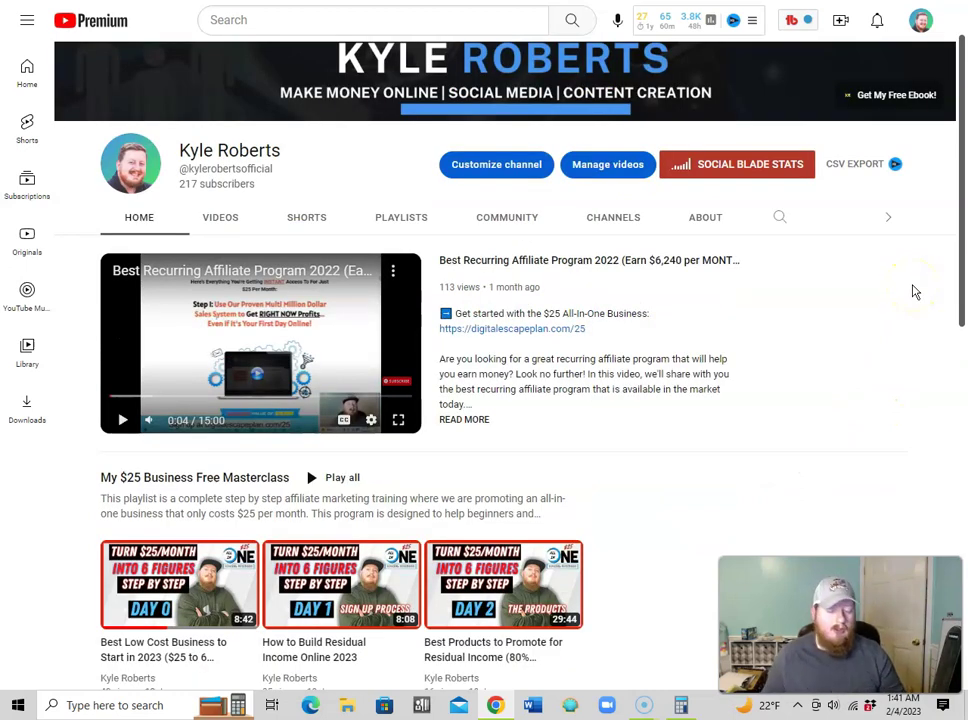
click(908, 291)
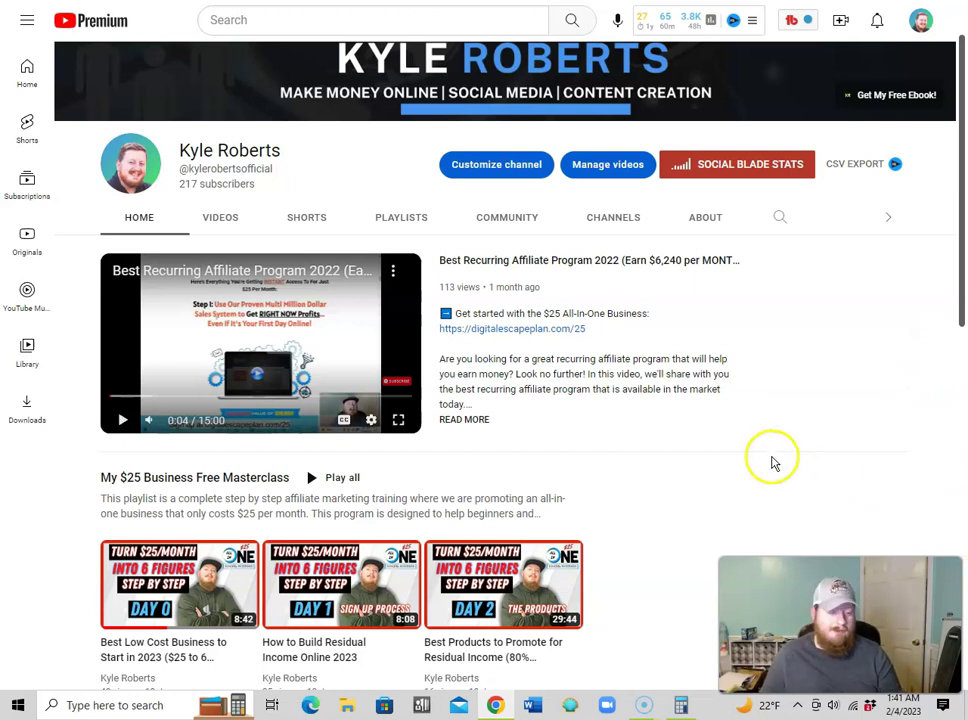
scroll(771, 458, up, 2)
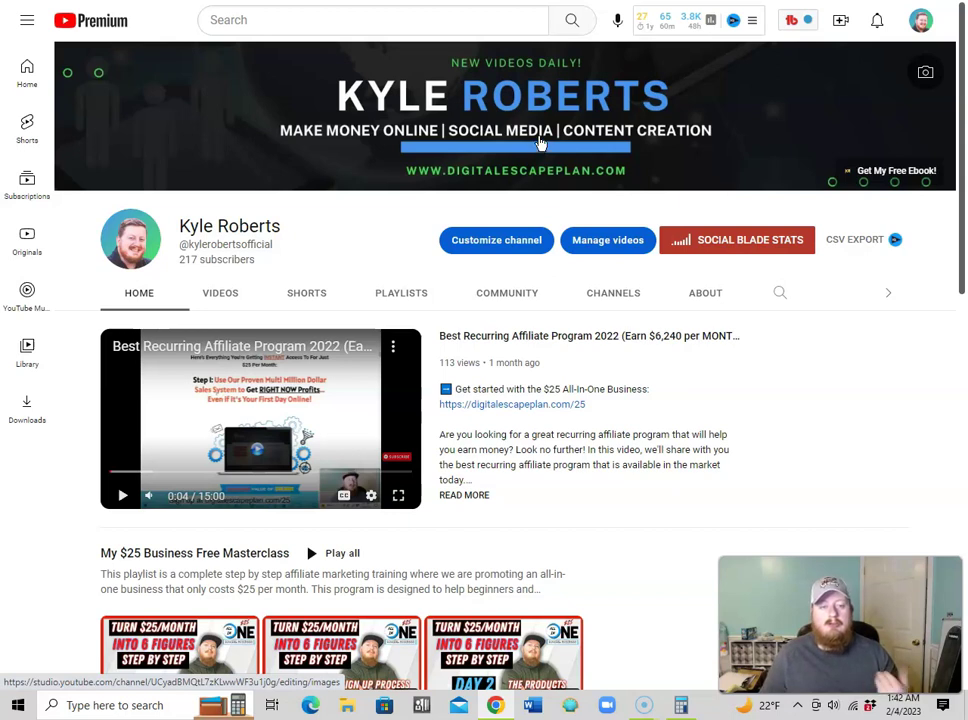
Step: Circle the Affiliate Zone entry on The Home Business Academy members page in red, clear the mark and exit the annotation tool
click(946, 384)
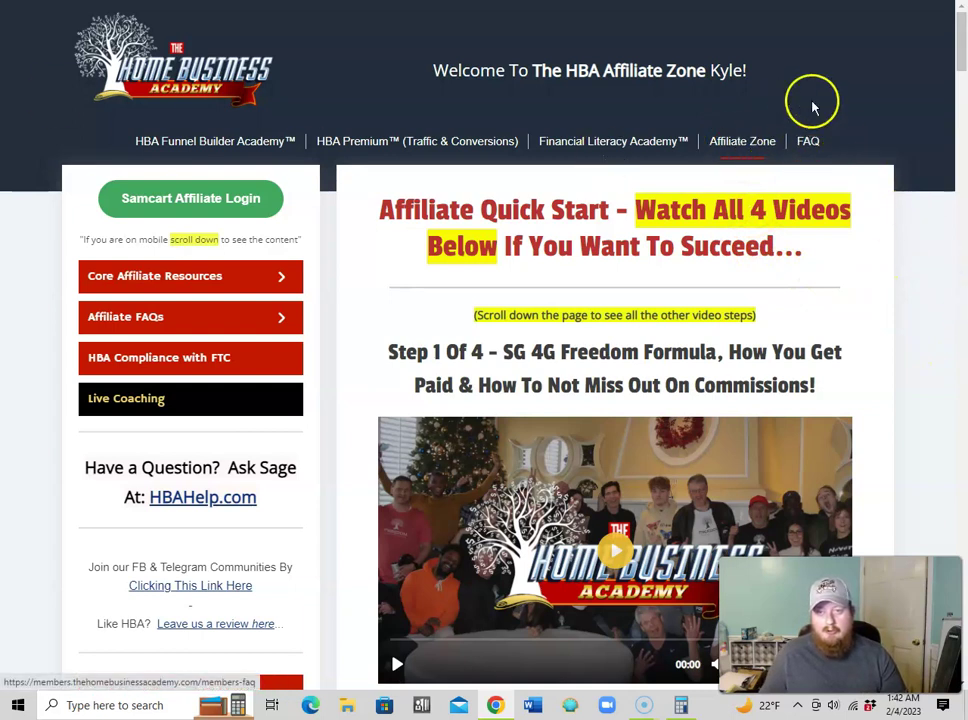
key(alt+shift+d)
drag(785, 114, 792, 118)
click(888, 205)
click(917, 205)
Step: Look over the Affiliate Quick Start page, from the Step 1 video to the Step 2 video and its timestamps
scroll(845, 380, down, 1)
scroll(845, 380, down, 5)
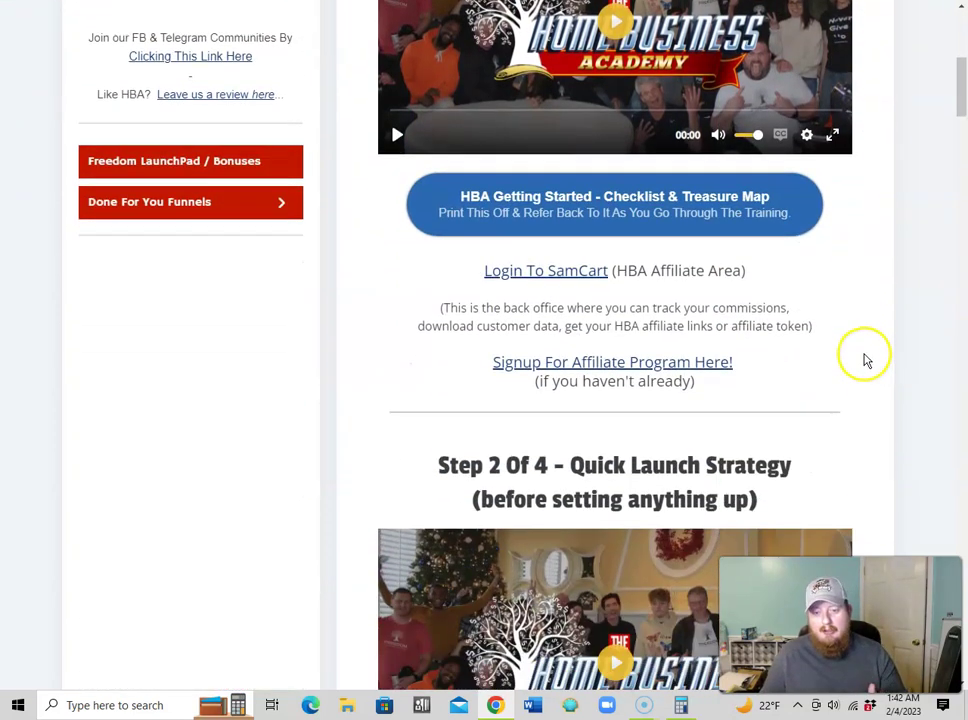
scroll(866, 360, down, 5)
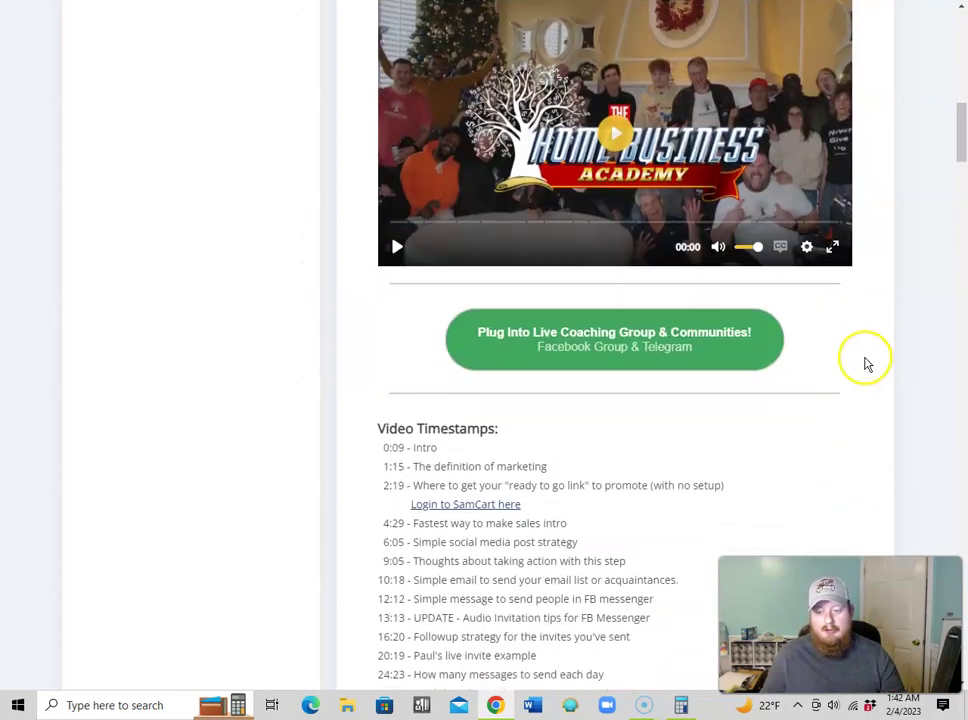
scroll(903, 408, up, 11)
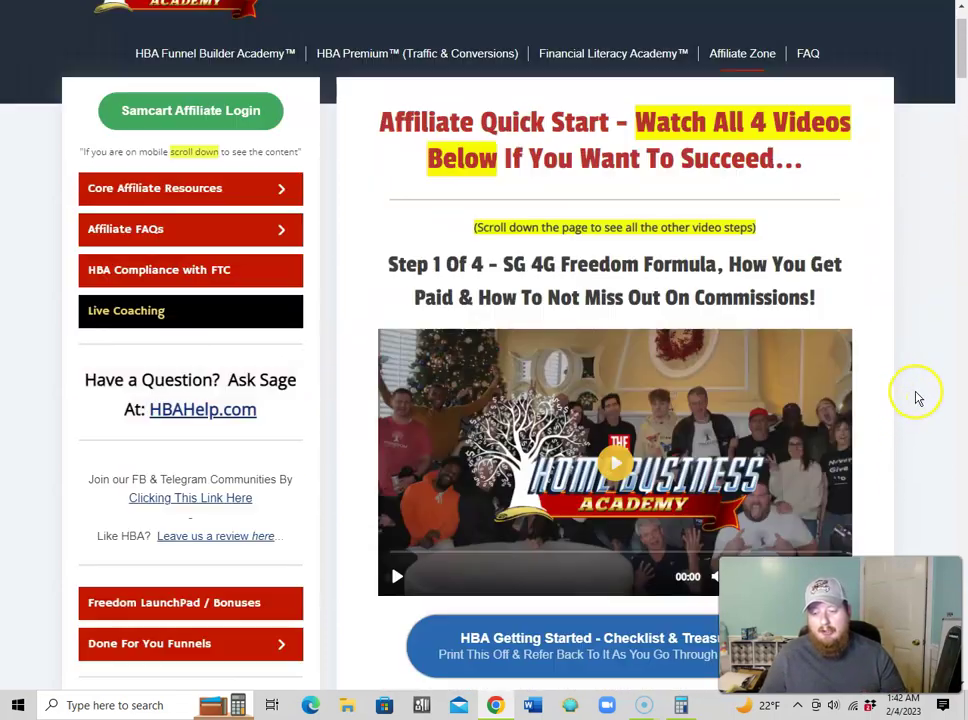
scroll(918, 398, up, 1)
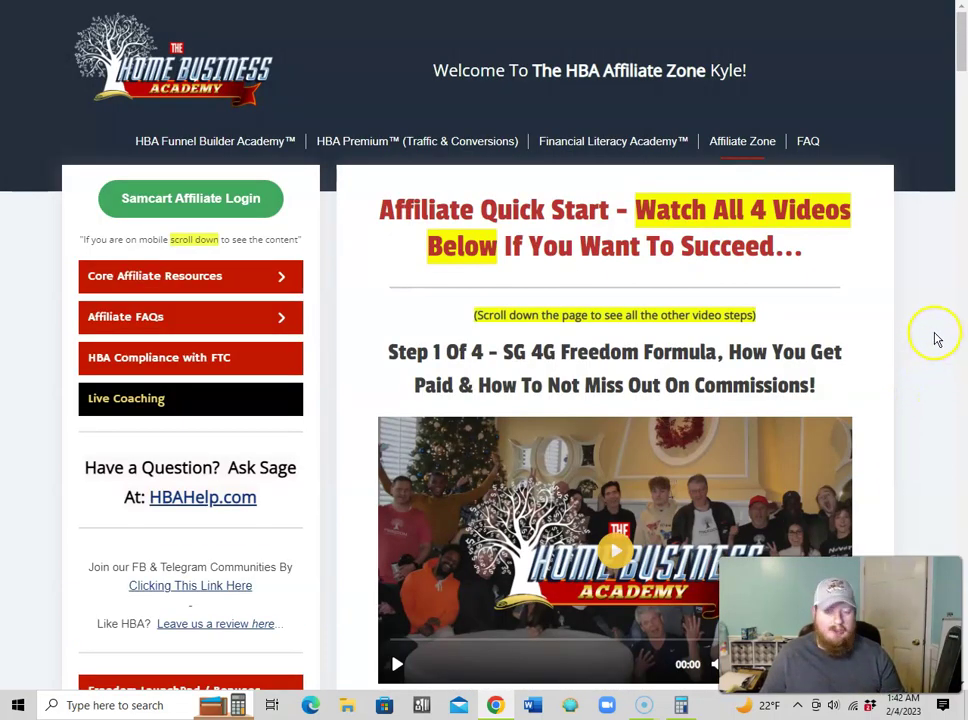
scroll(937, 337, down, 2)
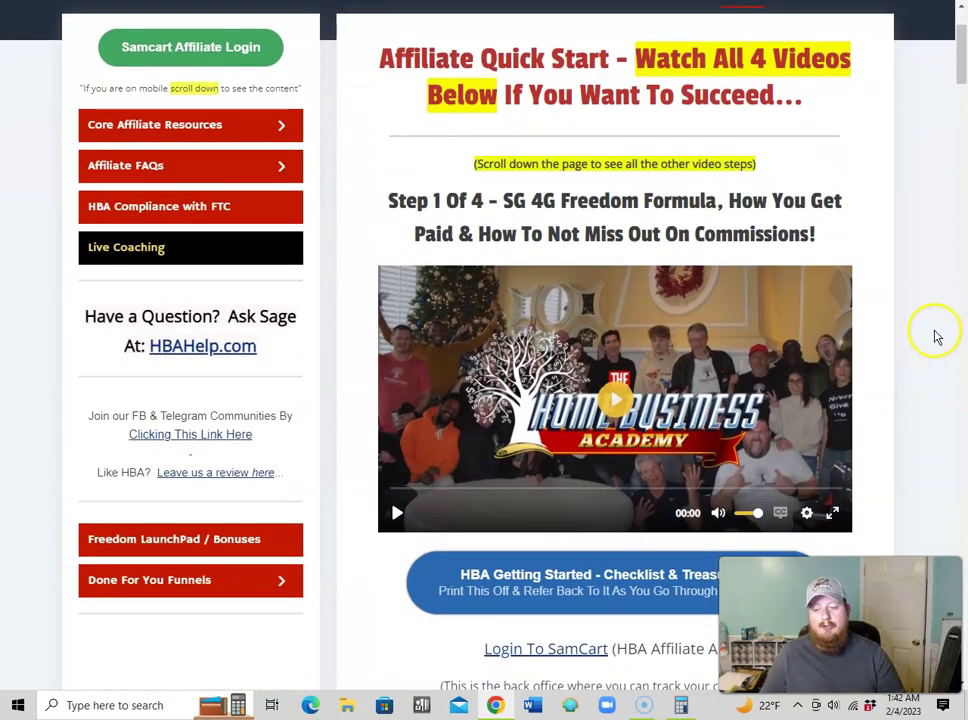
click(931, 345)
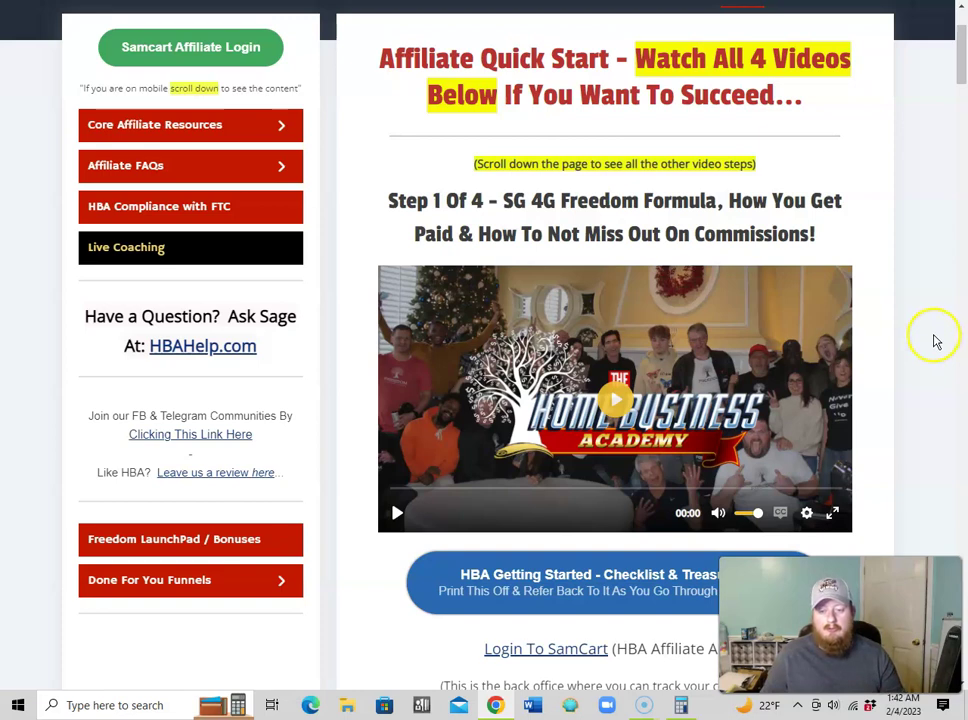
scroll(938, 342, up, 1)
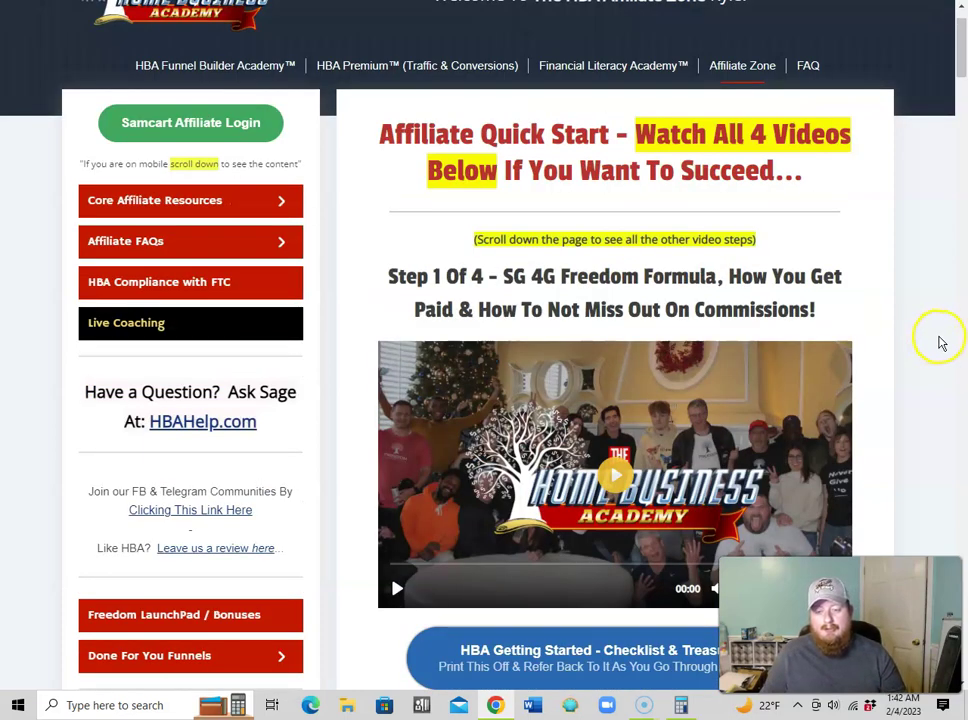
Step: Open the HBA Getting Started - Checklist & Treasure Map document below the Step 1 video
scroll(782, 417, down, 4)
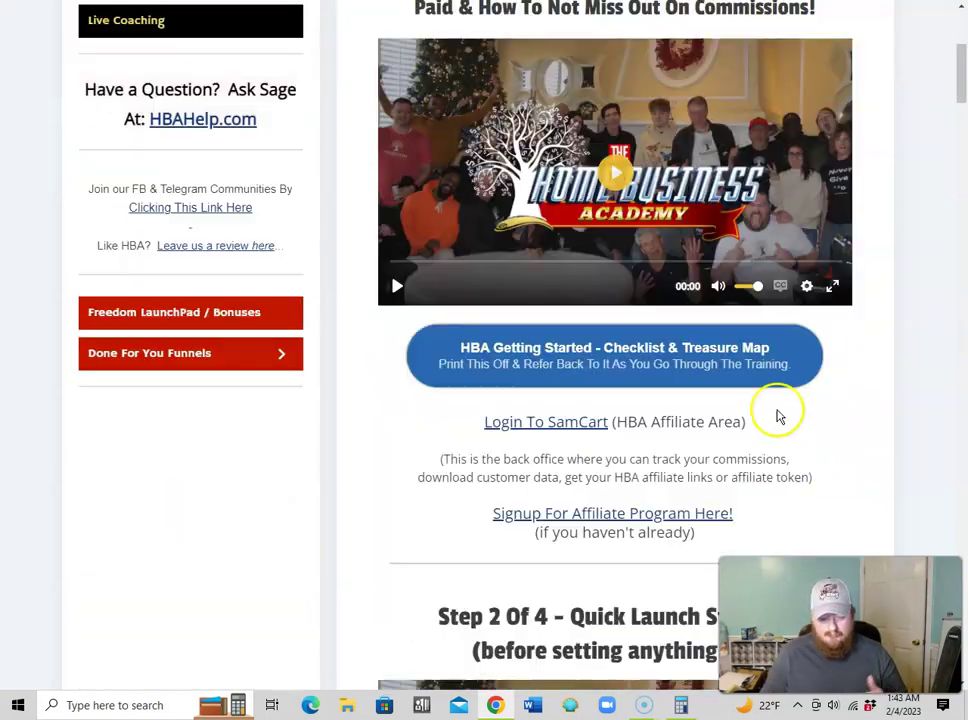
click(735, 354)
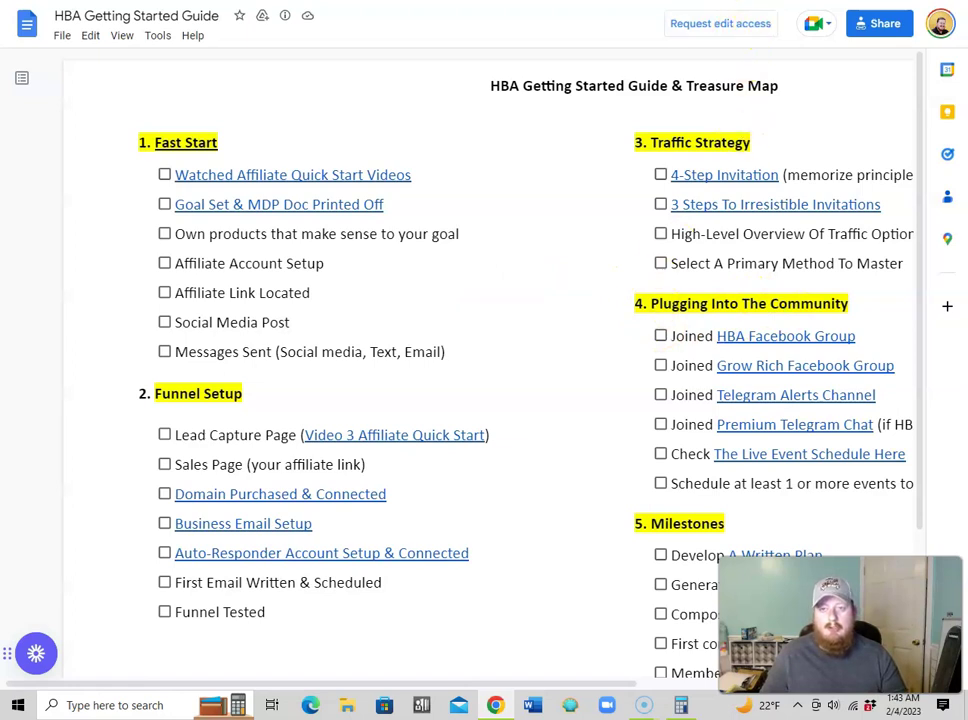
Step: Circle the "Plugging Into The Community" section of the guide in red, clear the drawing and look over the rest of the checklist
mouse_move(852, 290)
mouse_down()
mouse_move(821, 287)
mouse_move(607, 378)
mouse_move(641, 521)
mouse_move(916, 516)
mouse_move(897, 335)
mouse_move(874, 281)
mouse_move(858, 289)
mouse_up()
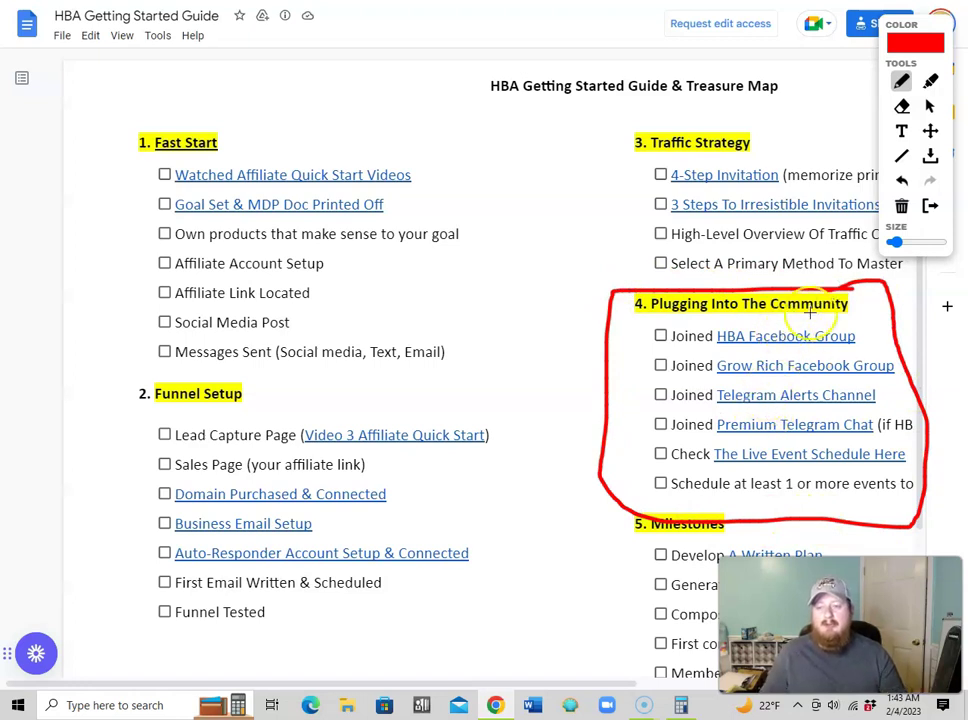
click(904, 210)
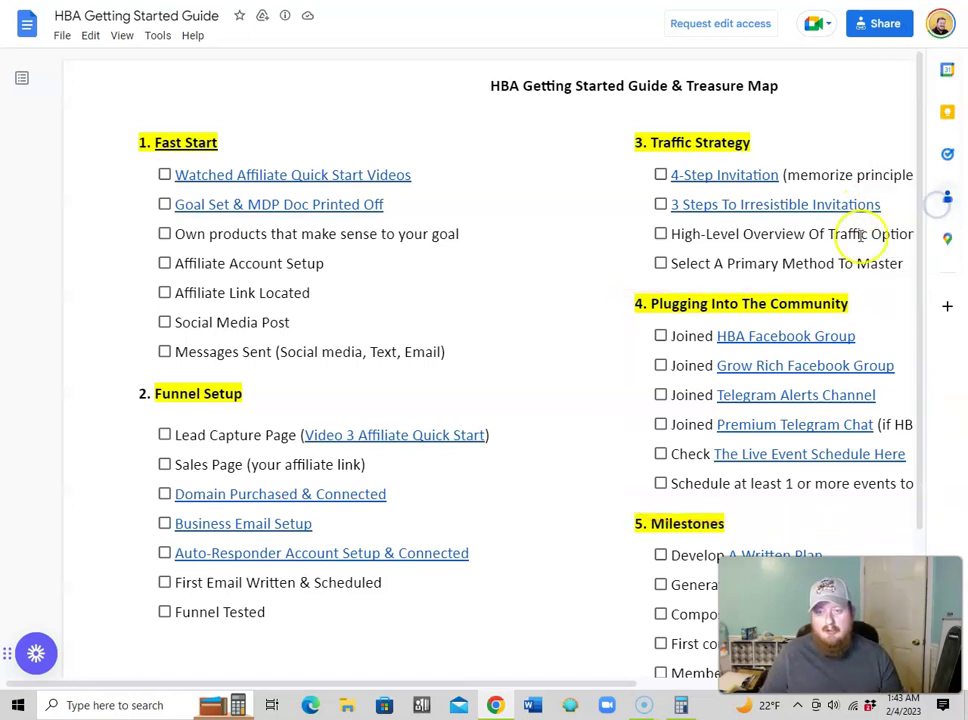
scroll(536, 321, down, 2)
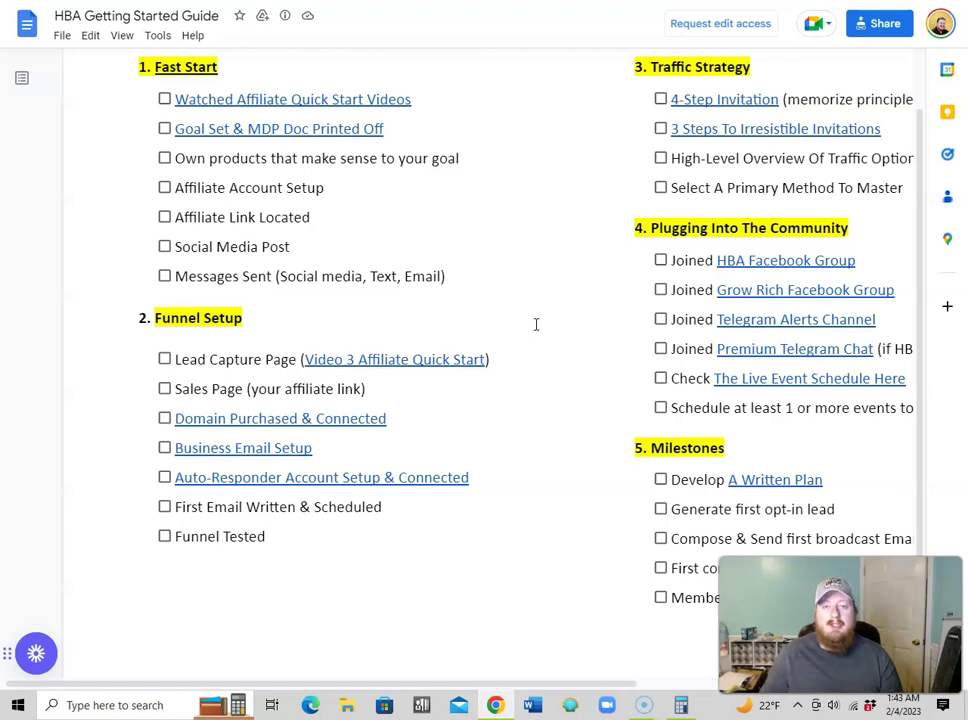
Step: Go back to the Affiliate Quick Start page and read the SamCart links, Step 2 timestamps, sample social posts and message templates
key(ctrl+Tab)
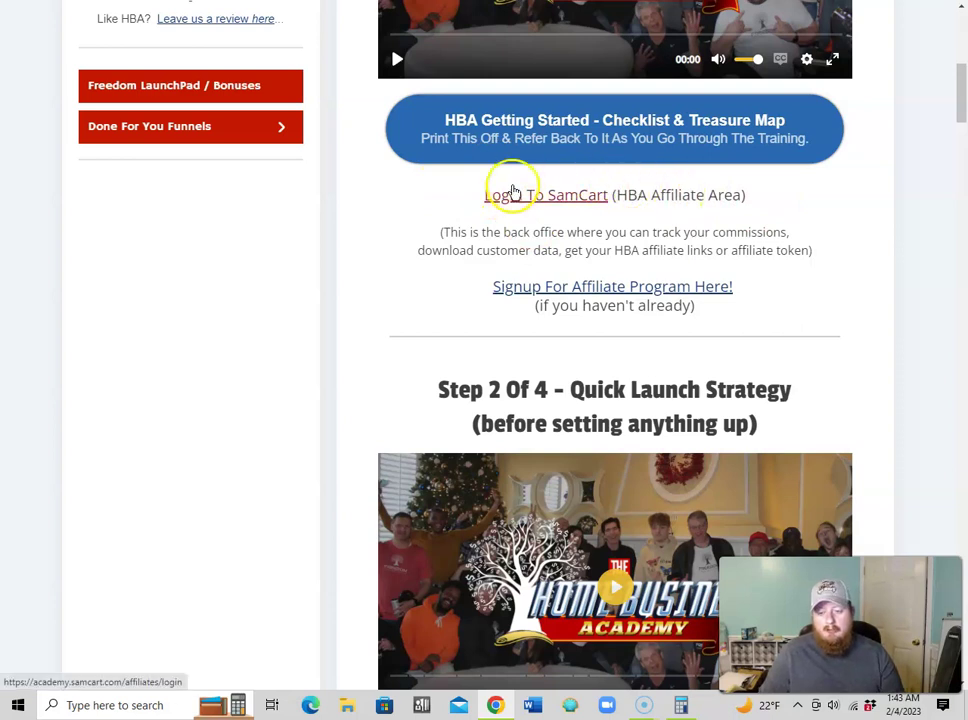
scroll(476, 248, down, 1)
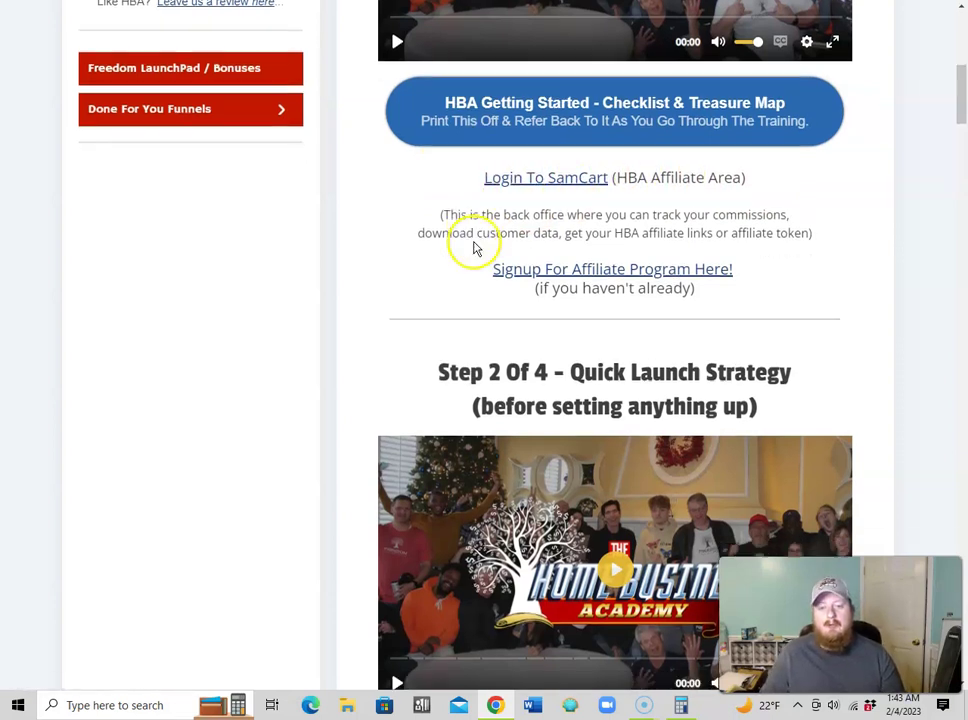
scroll(466, 238, down, 1)
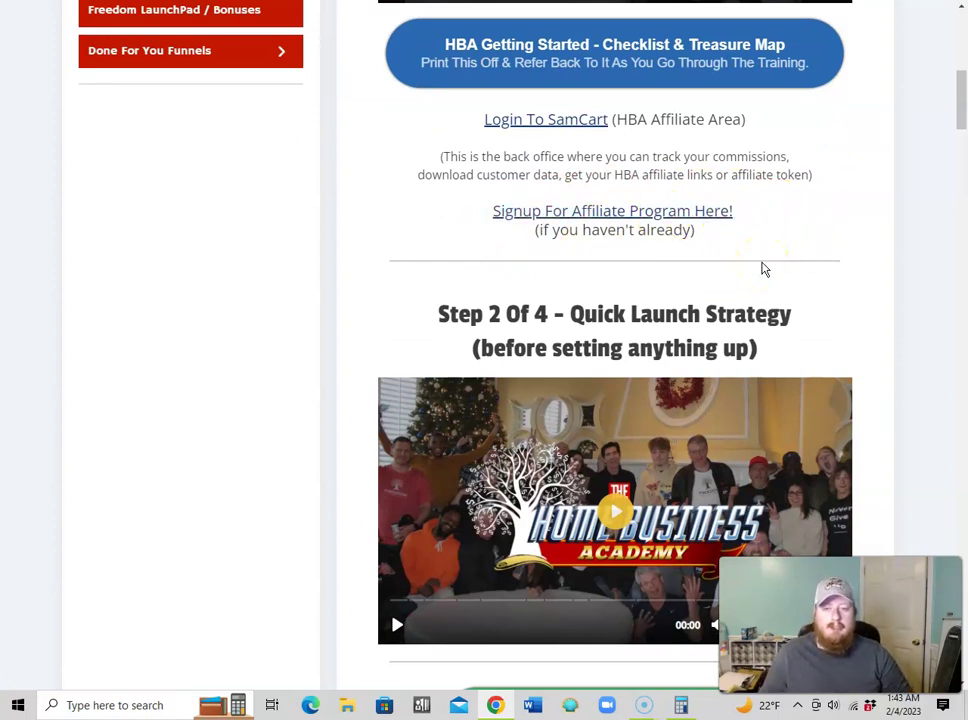
scroll(670, 156, down, 5)
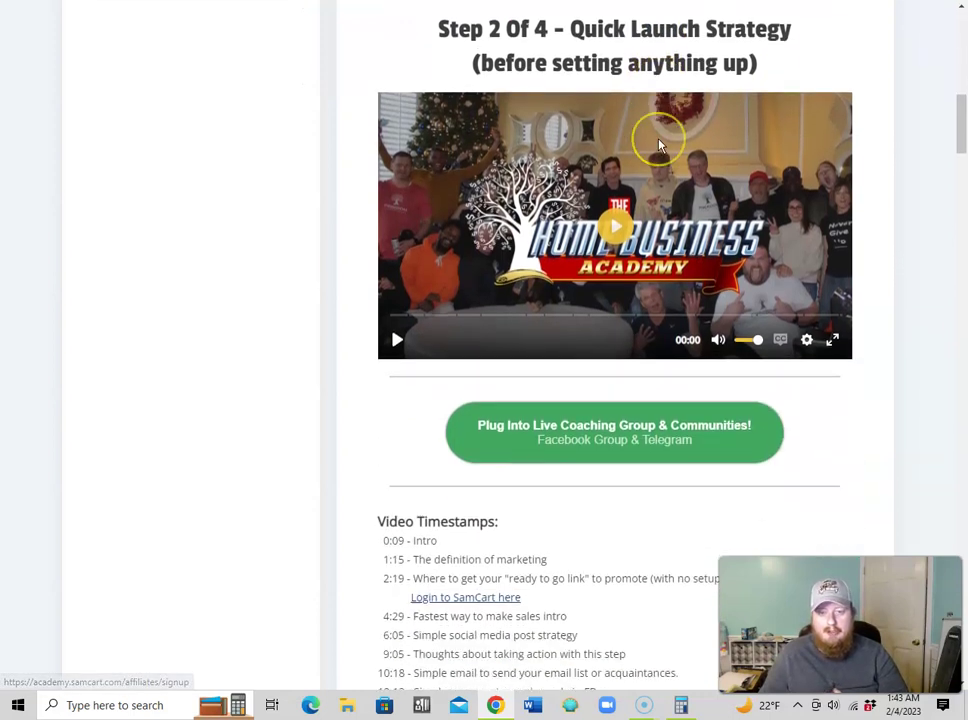
scroll(661, 144, up, 2)
scroll(659, 145, down, 1)
click(627, 114)
scroll(628, 118, down, 3)
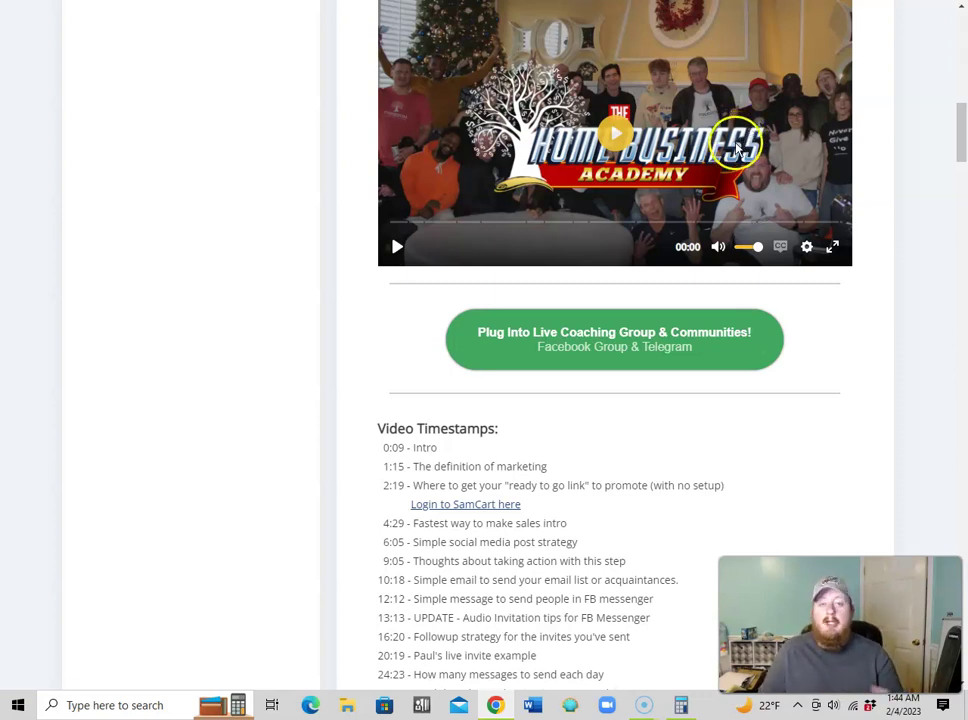
scroll(432, 164, down, 3)
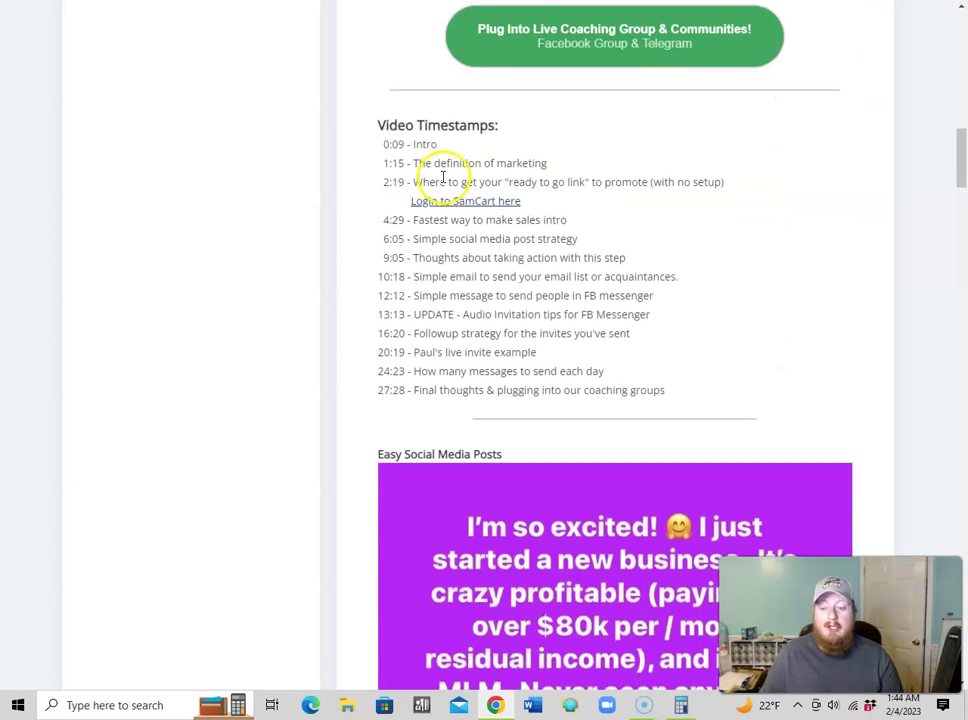
scroll(400, 227, down, 6)
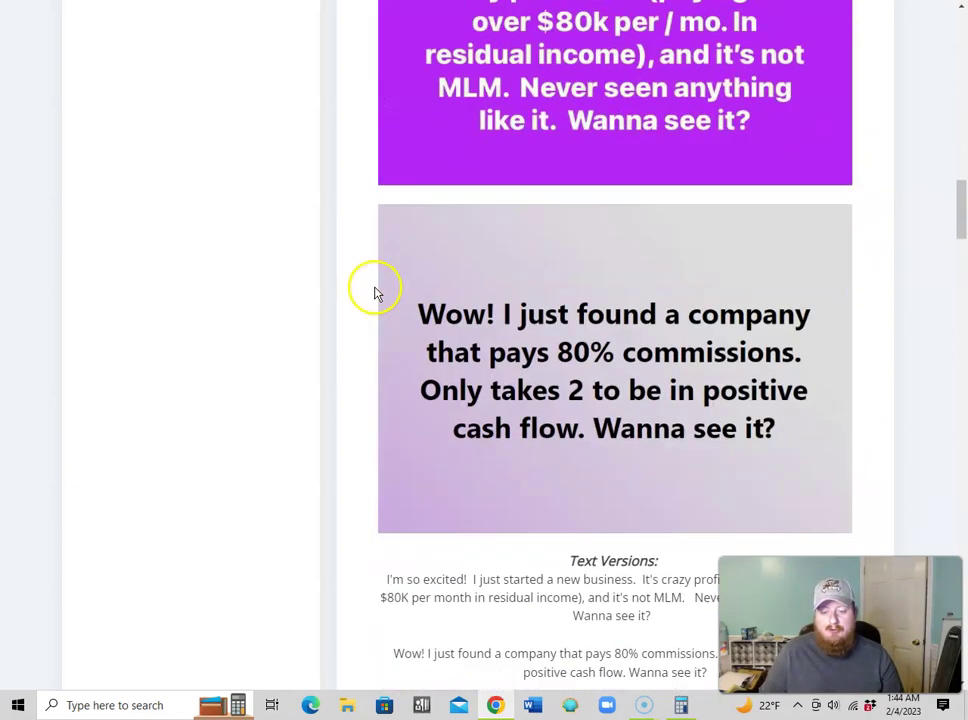
scroll(378, 305, down, 10)
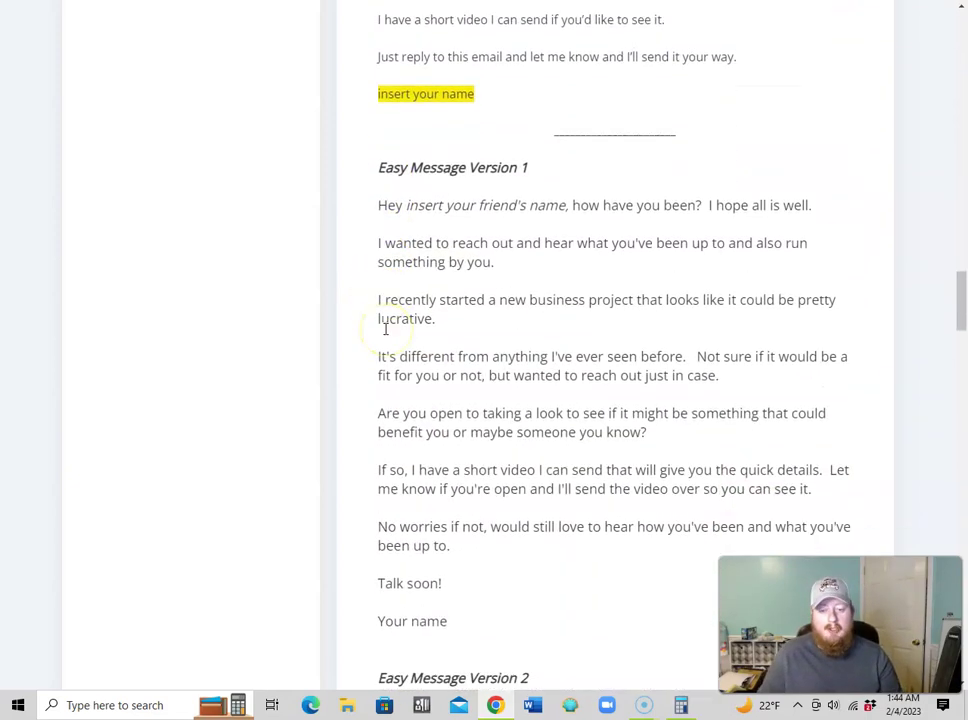
scroll(385, 329, down, 5)
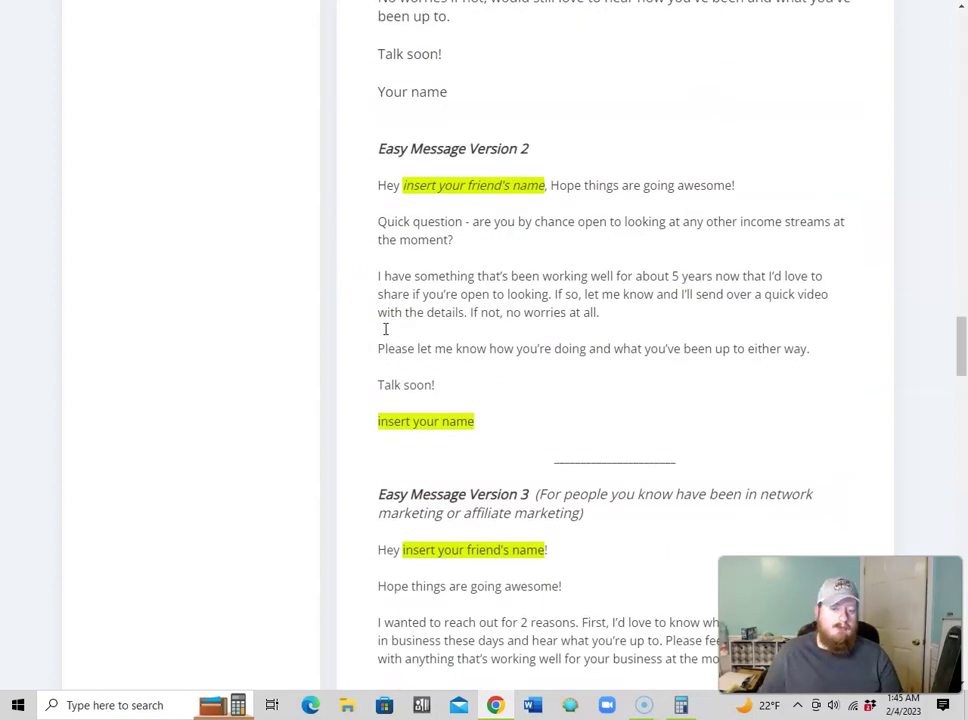
scroll(385, 329, down, 2)
Step: Read Step 3 on setting up the All In One Business funnel and Step 4 on getting traffic and live coaching
scroll(385, 329, down, 10)
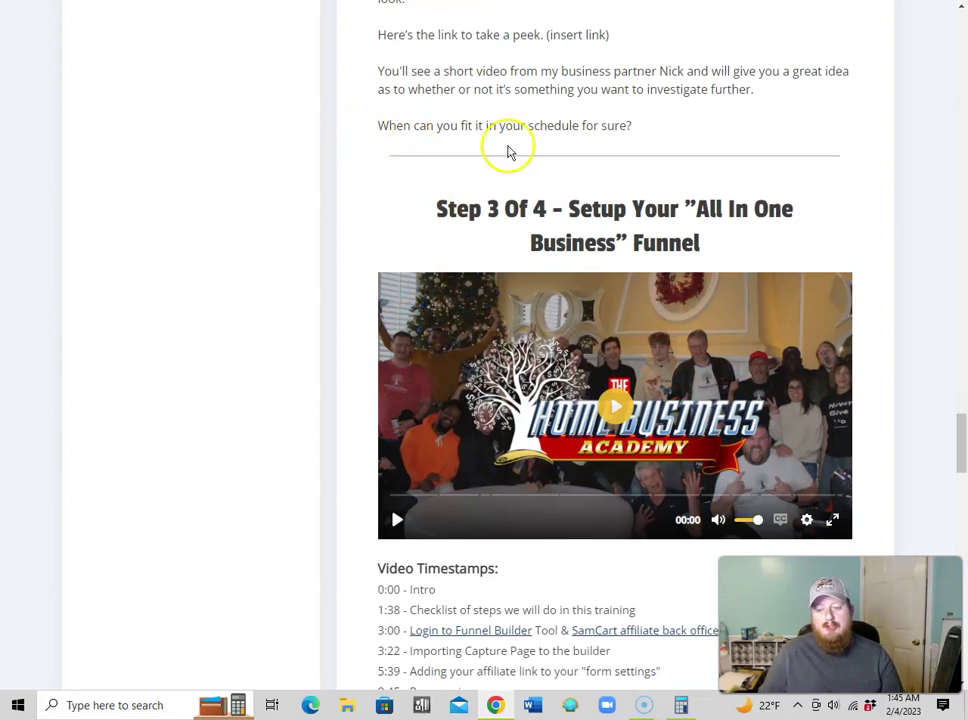
scroll(510, 151, down, 1)
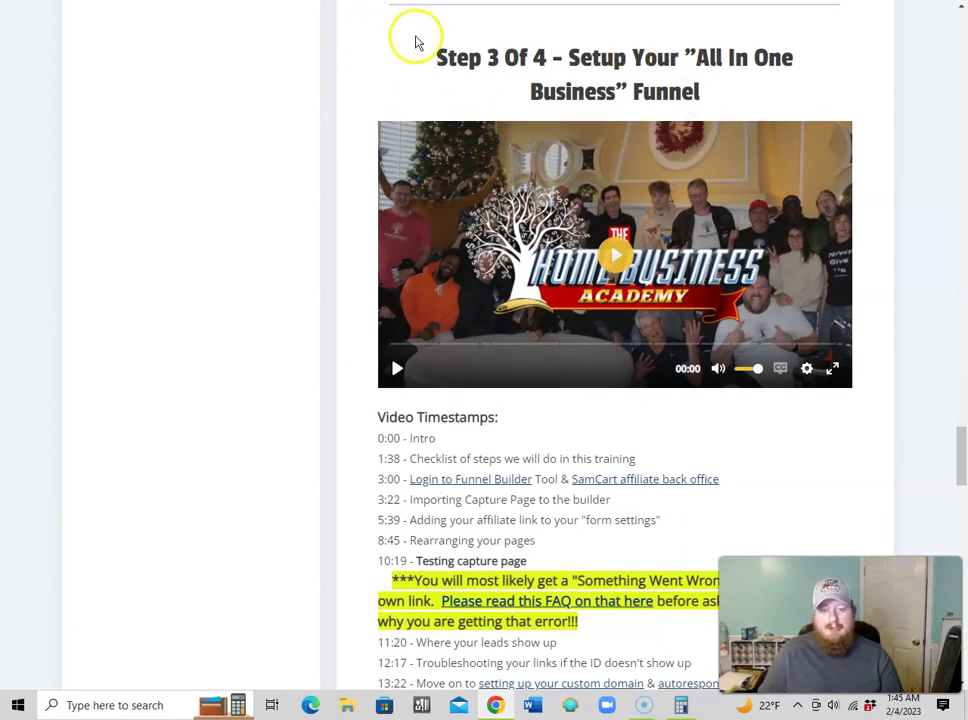
scroll(620, 298, down, 1)
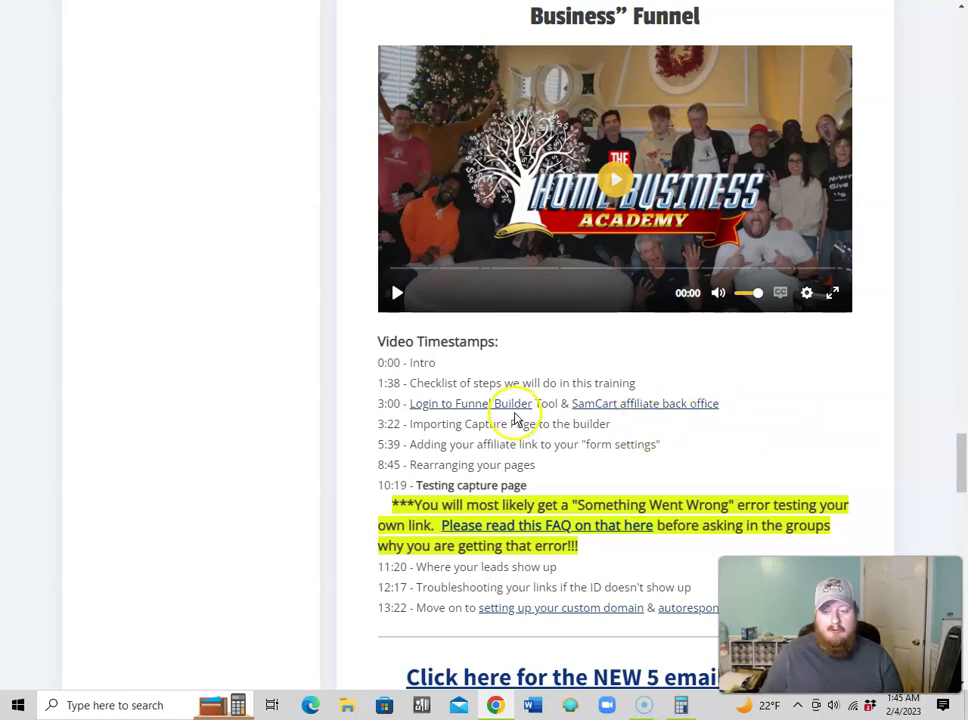
scroll(385, 395, down, 1)
scroll(385, 396, down, 10)
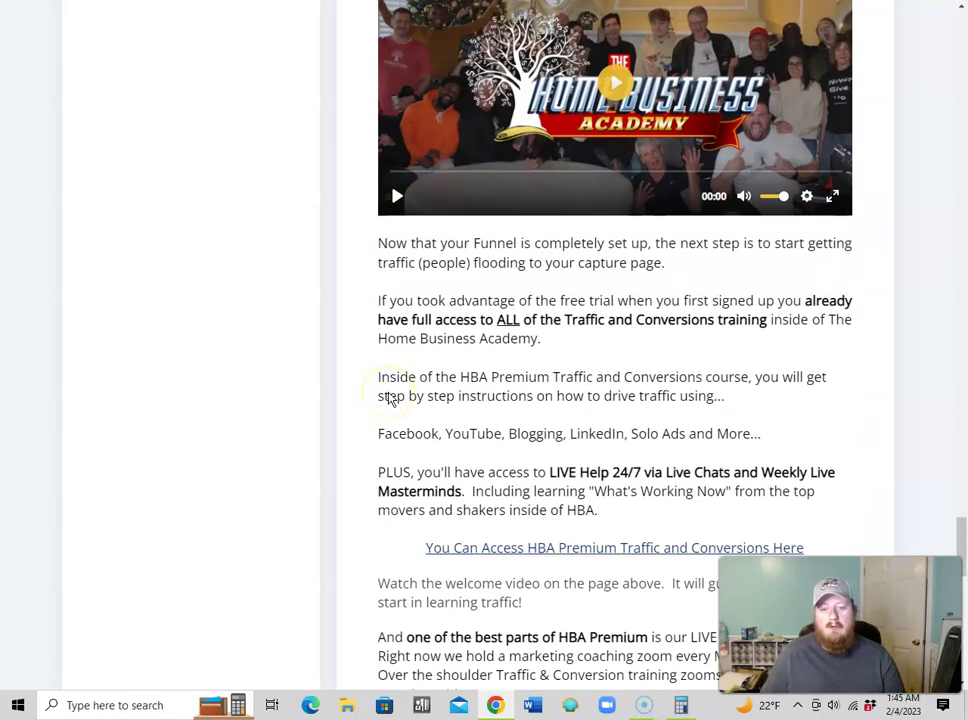
scroll(391, 400, up, 6)
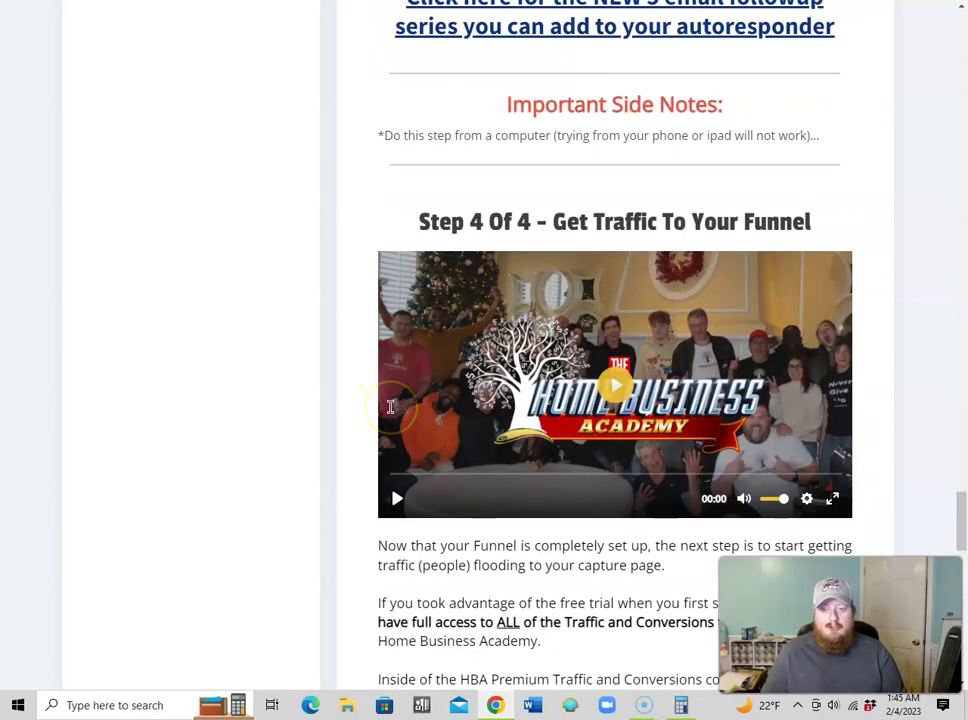
scroll(393, 413, down, 5)
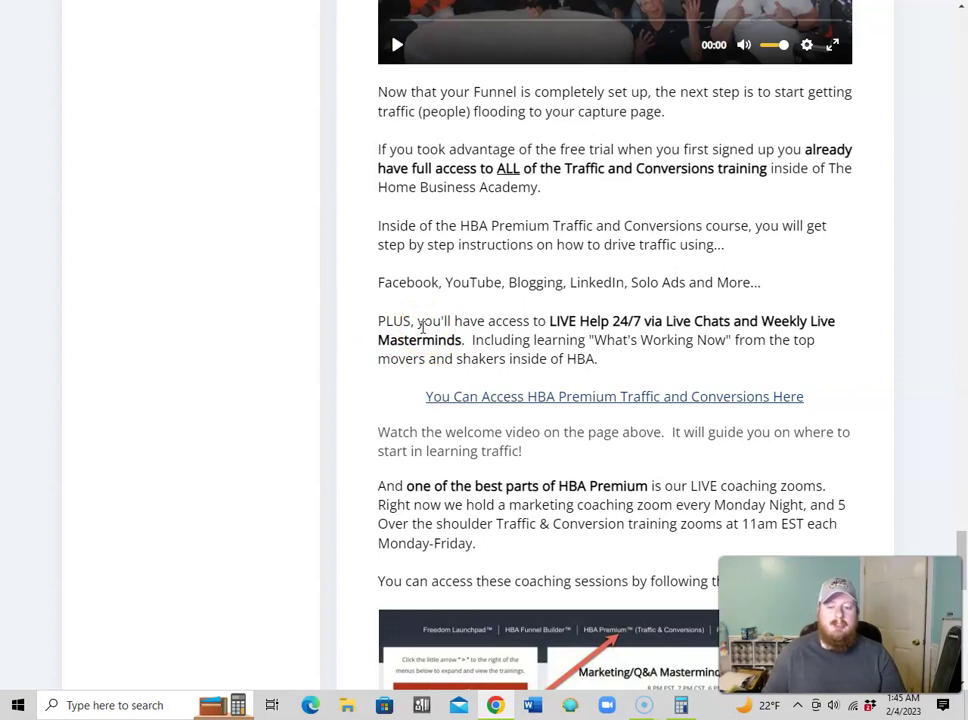
scroll(440, 350, down, 3)
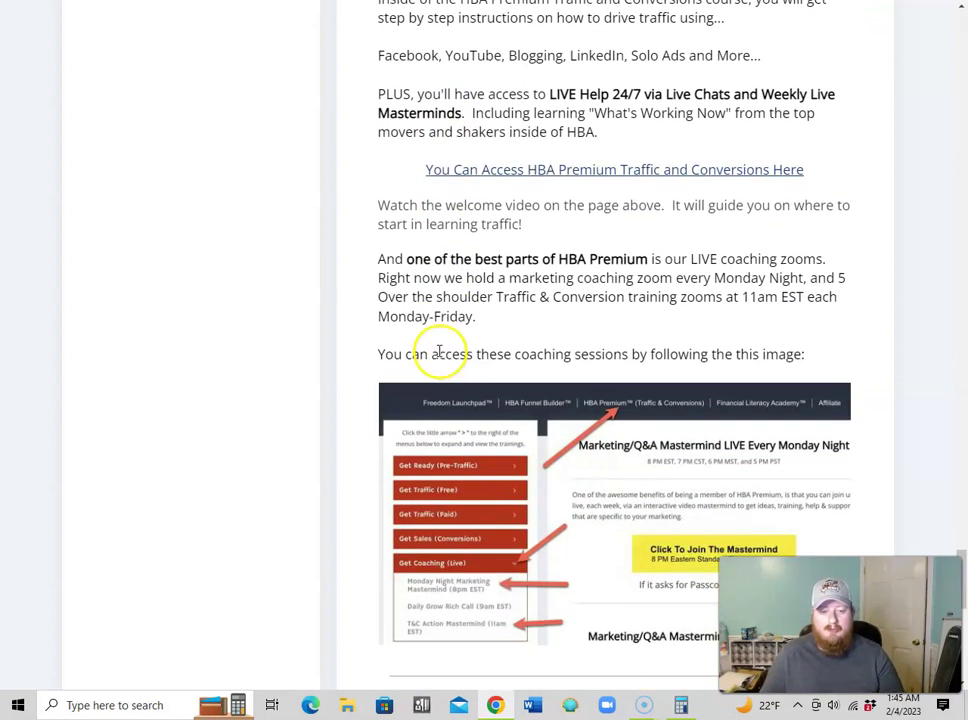
scroll(341, 438, down, 1)
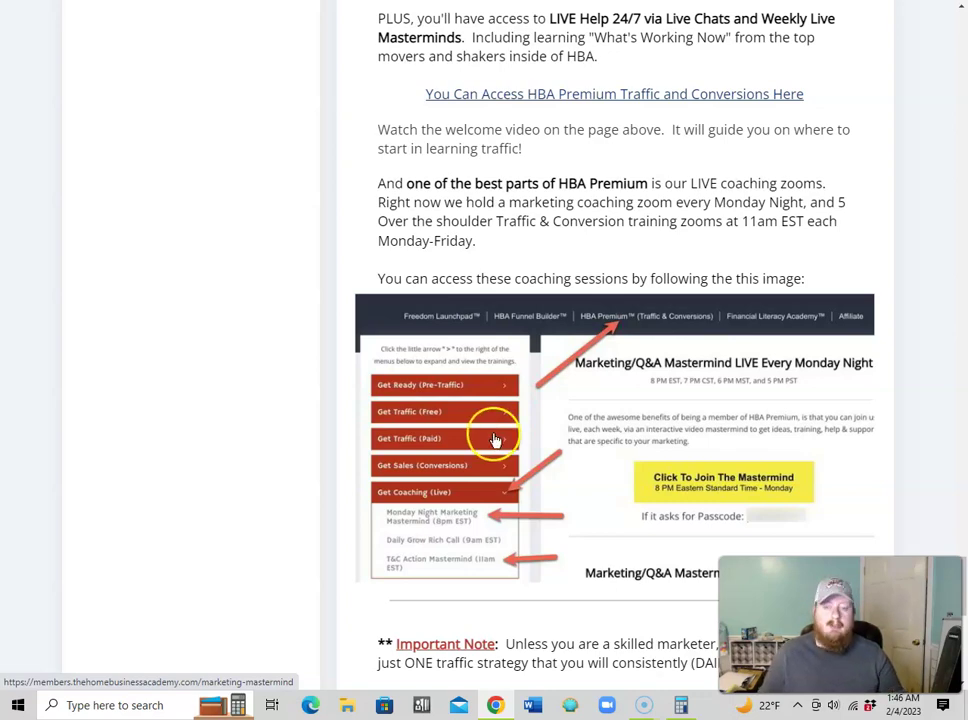
Step: Go back over the Affiliate Quick Start page from Step 4 through the Step 3 funnel training to the Easy Message templates
scroll(494, 441, up, 1)
scroll(498, 443, up, 20)
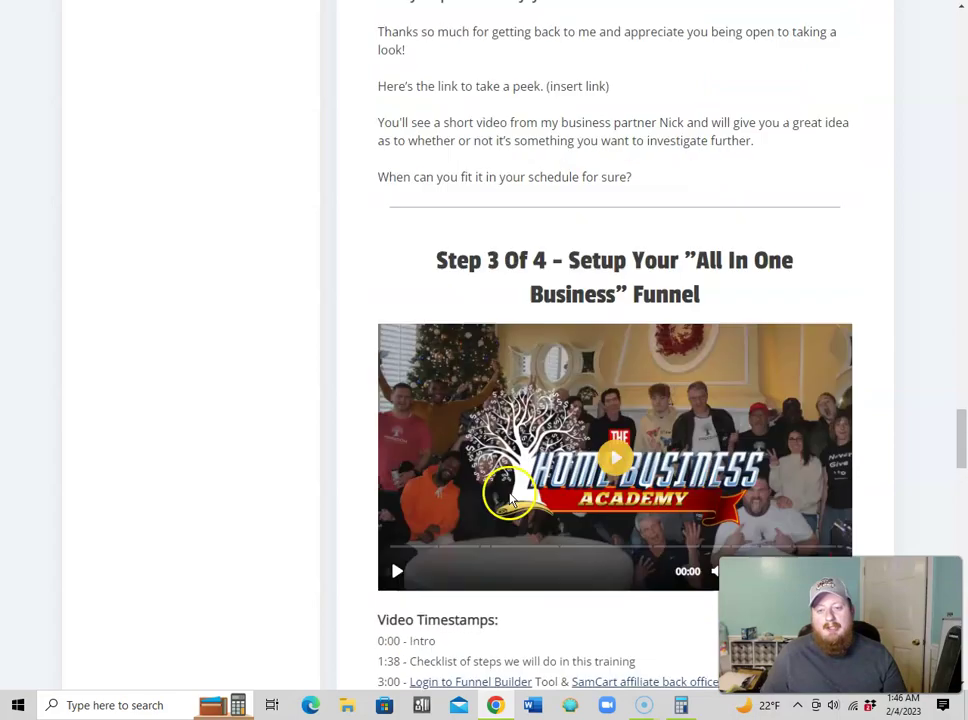
scroll(601, 503, up, 10)
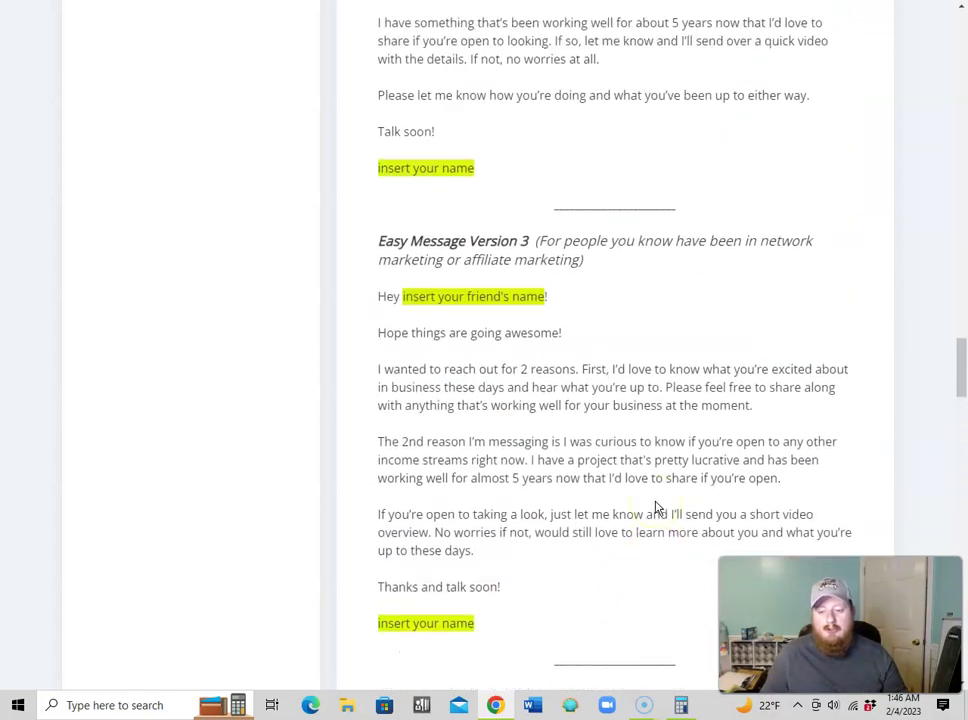
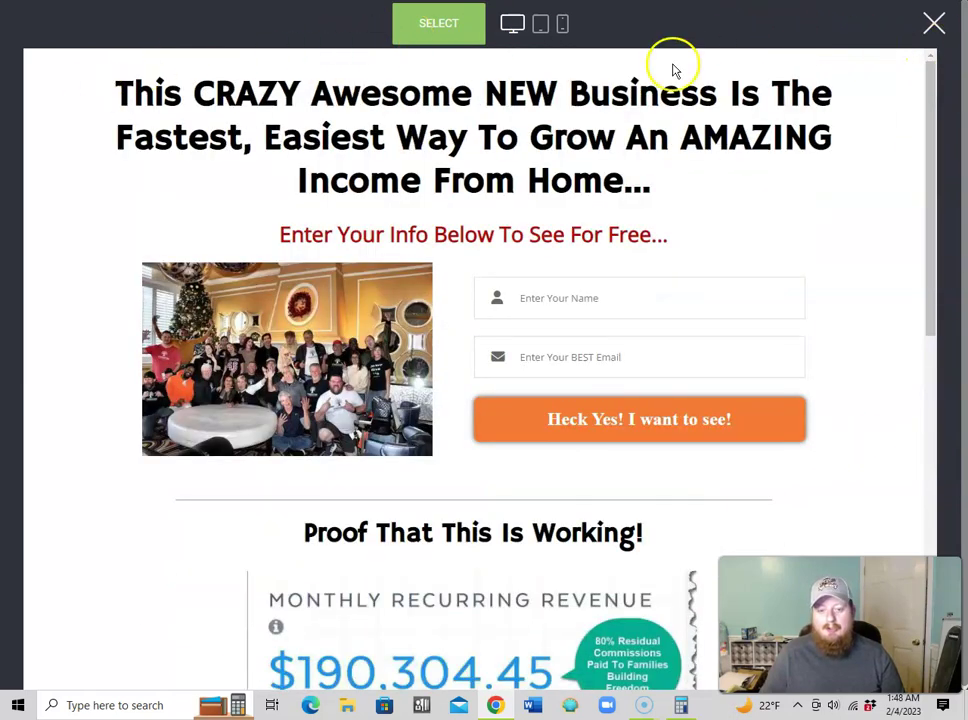
Step: Close the Main Capture Page preview and look through the Escape Plan Book Capture Page template in the "All in One" $25 Business category
click(935, 28)
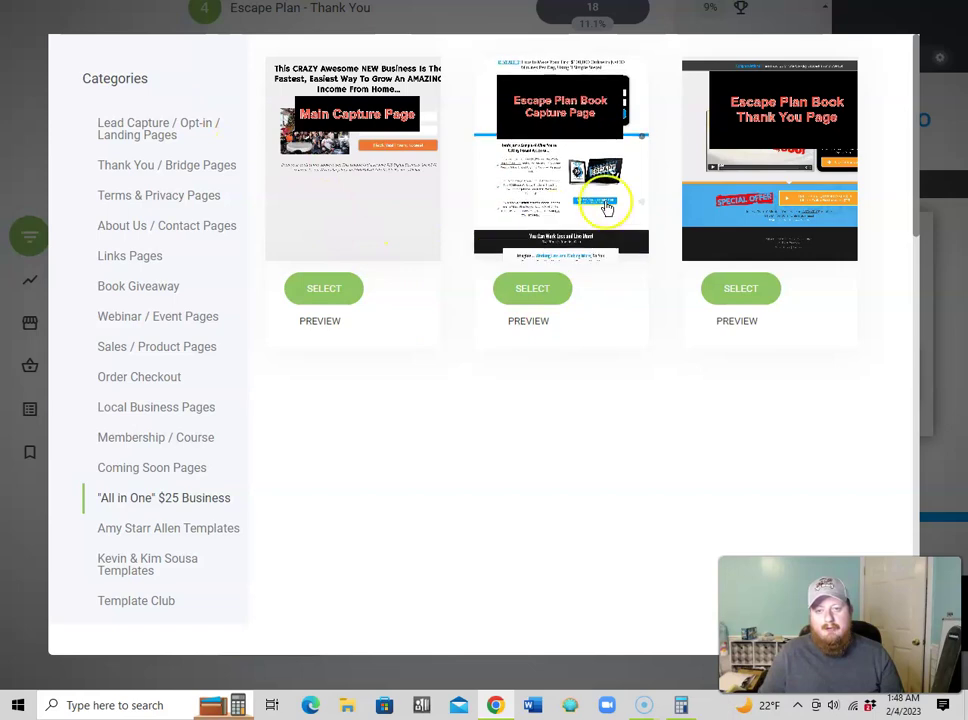
click(531, 323)
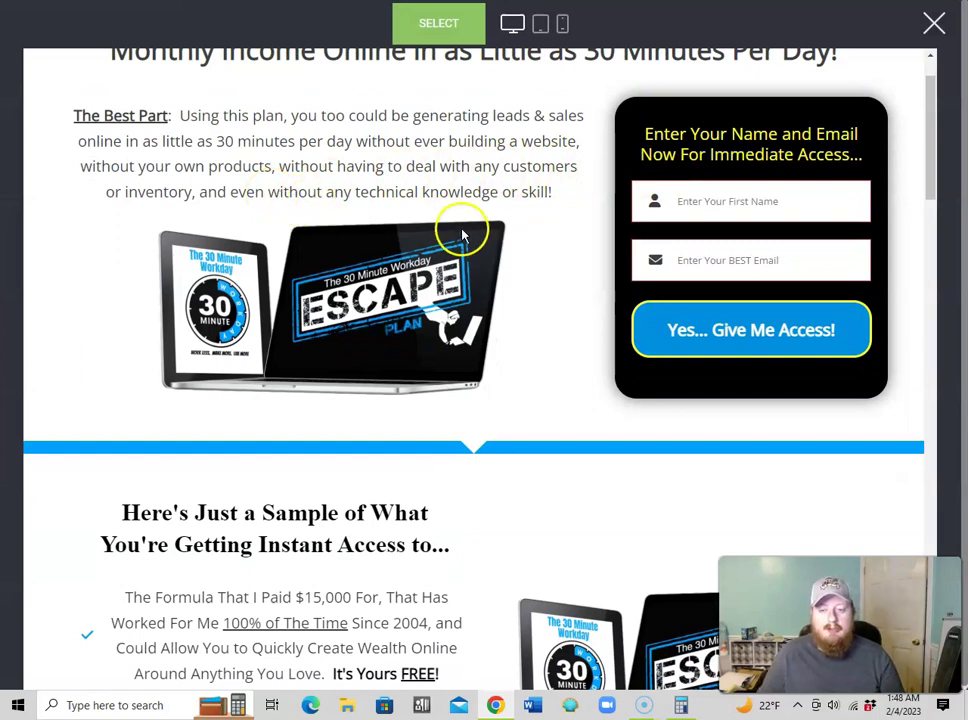
scroll(466, 234, down, 2)
scroll(465, 234, down, 4)
scroll(465, 233, up, 6)
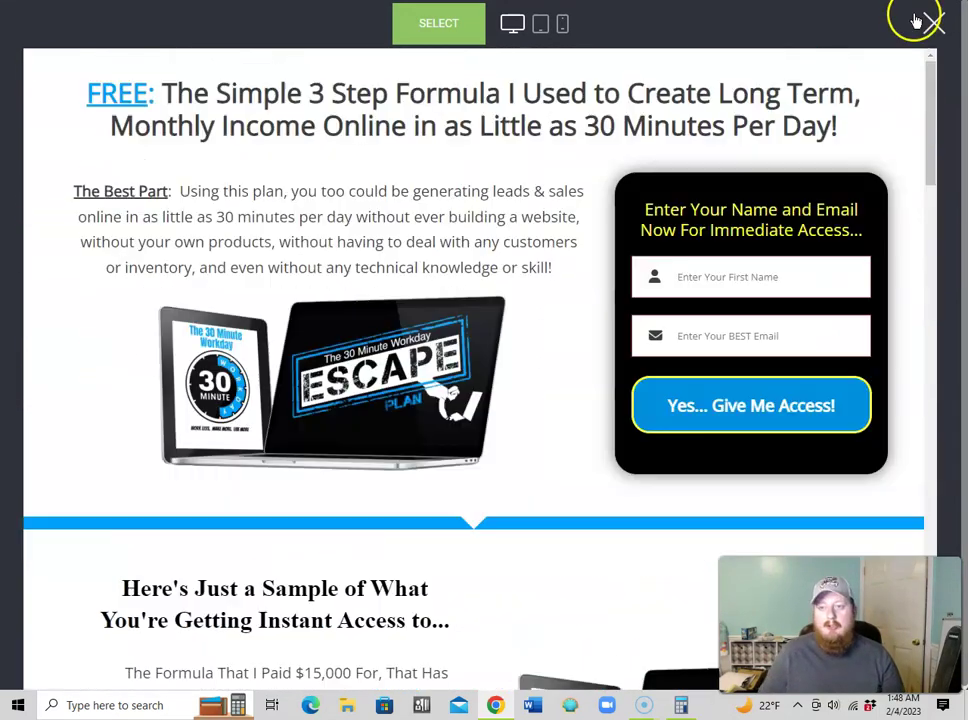
click(934, 22)
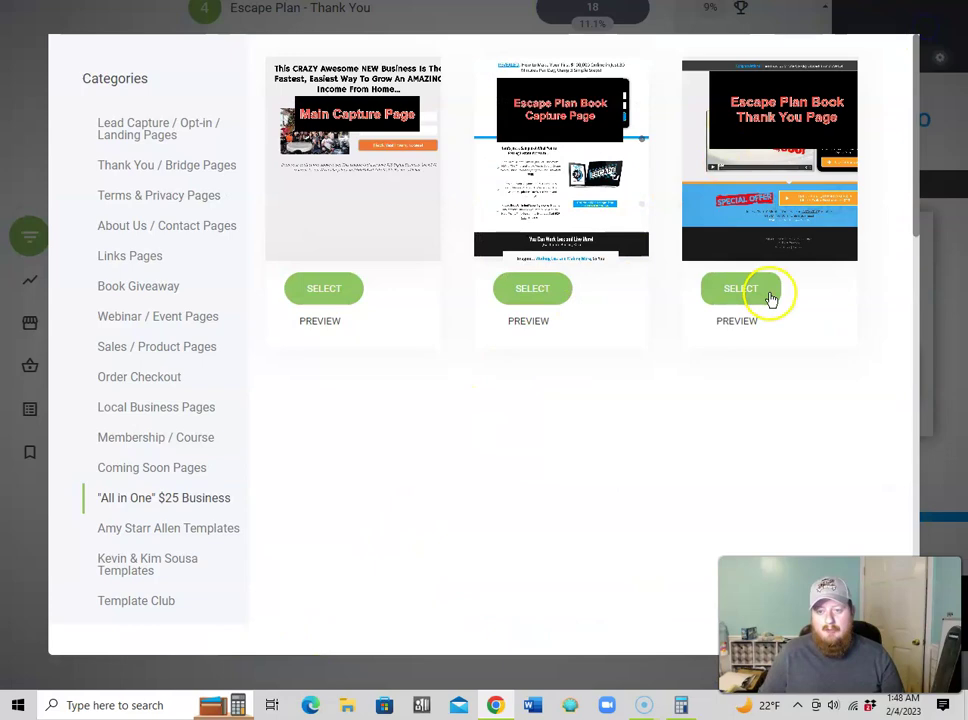
Step: Preview the Escape Plan Book Thank You Page template, look down the remaining template categories and close the template library
click(740, 320)
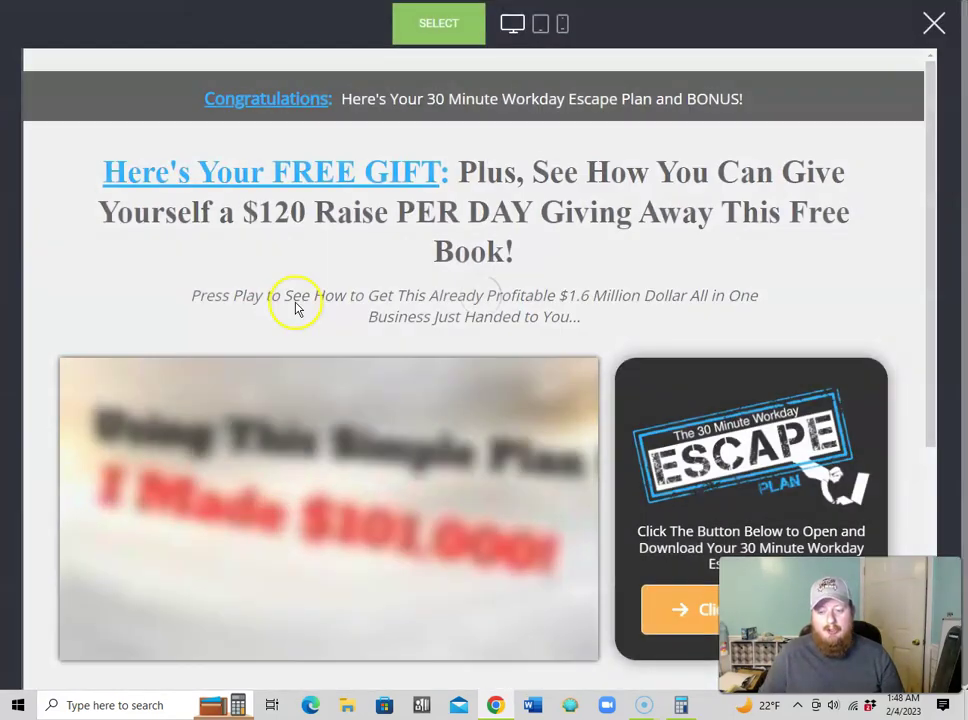
key(Escape)
scroll(300, 310, down, 6)
scroll(281, 301, down, 1)
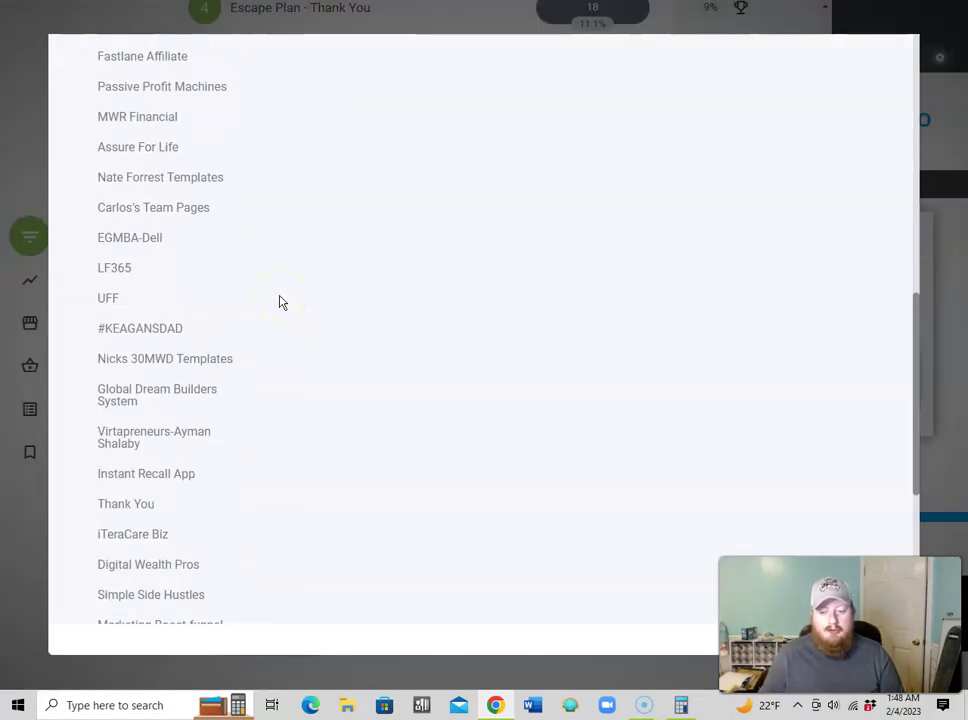
key(Escape)
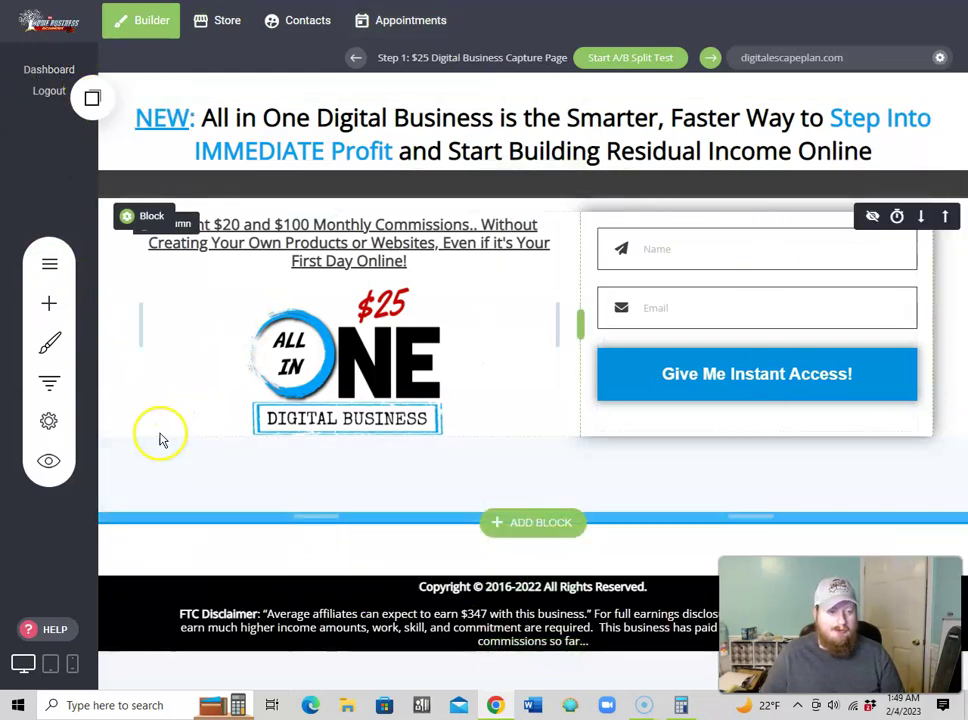
Step: Start a new page step at the end of the funnel and show the Fastlane Affiliate template category
click(48, 388)
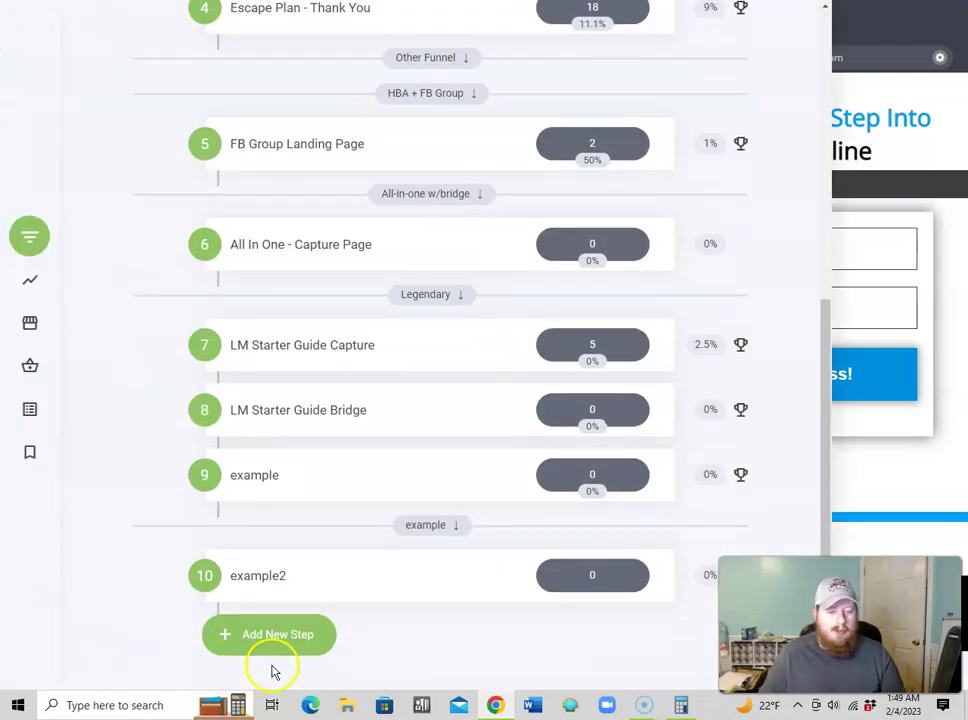
click(292, 640)
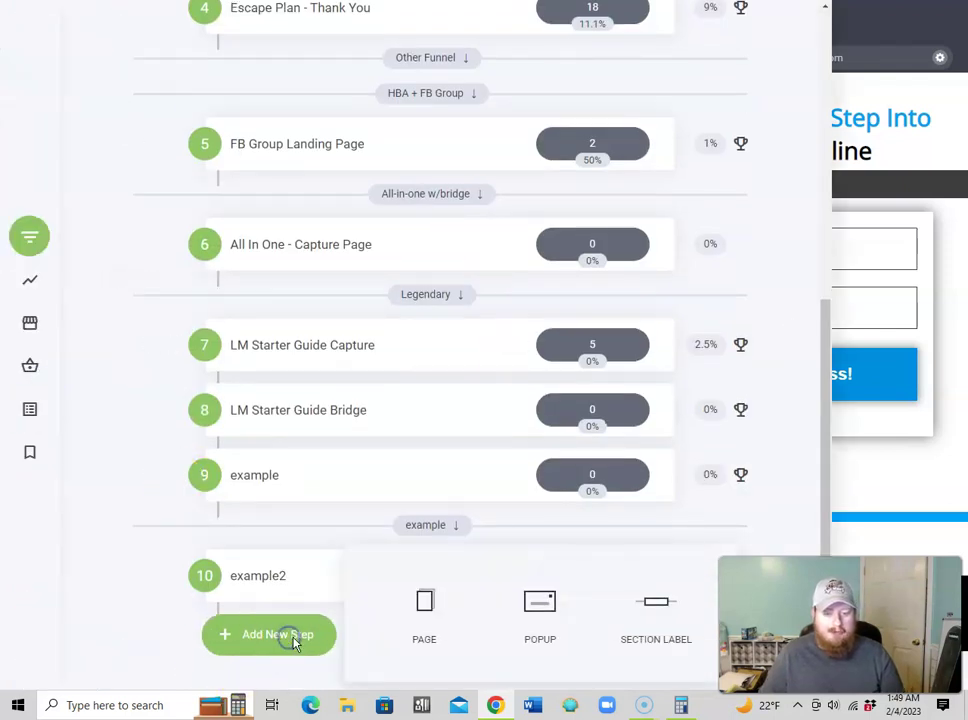
click(424, 624)
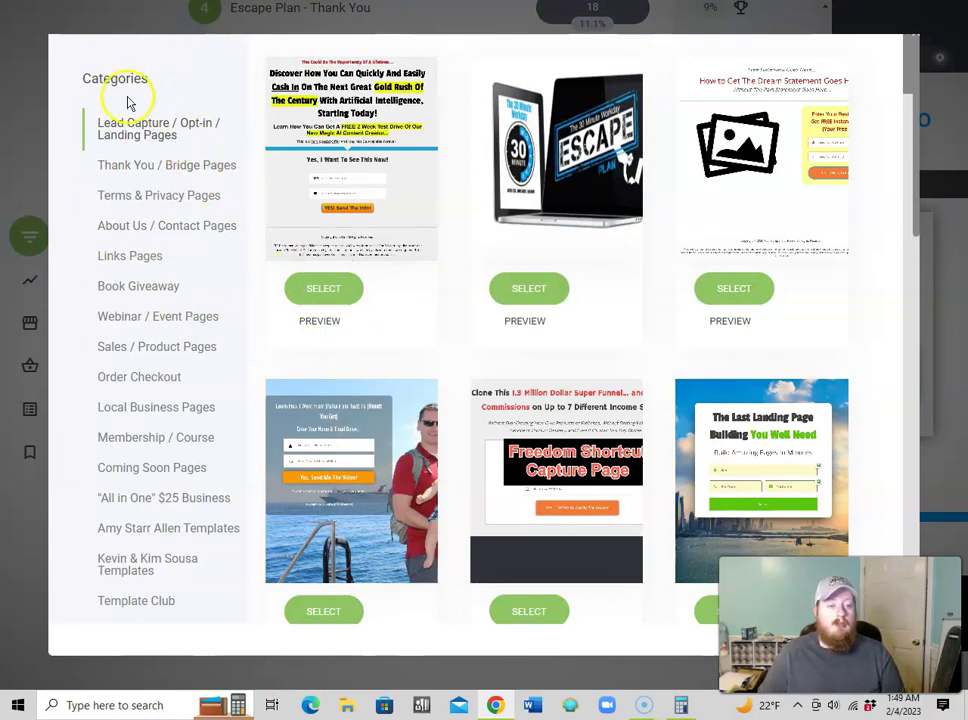
scroll(143, 205, down, 1)
scroll(165, 139, down, 3)
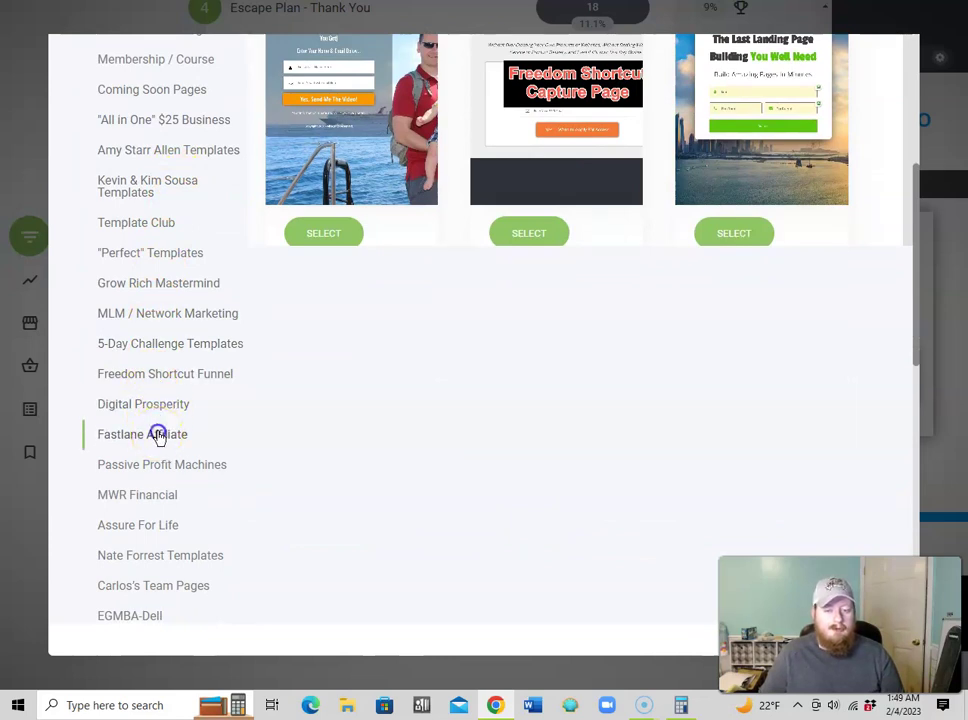
click(158, 436)
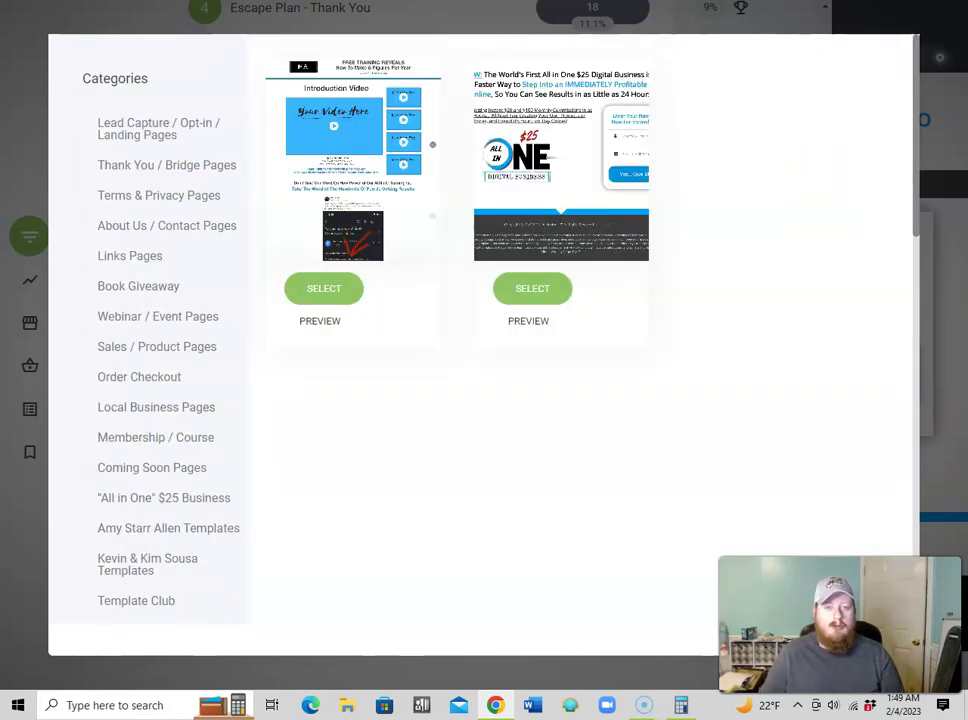
Step: Preview the All In One $25 Digital Business capture page template and return to the existing capture page in the editor
click(532, 322)
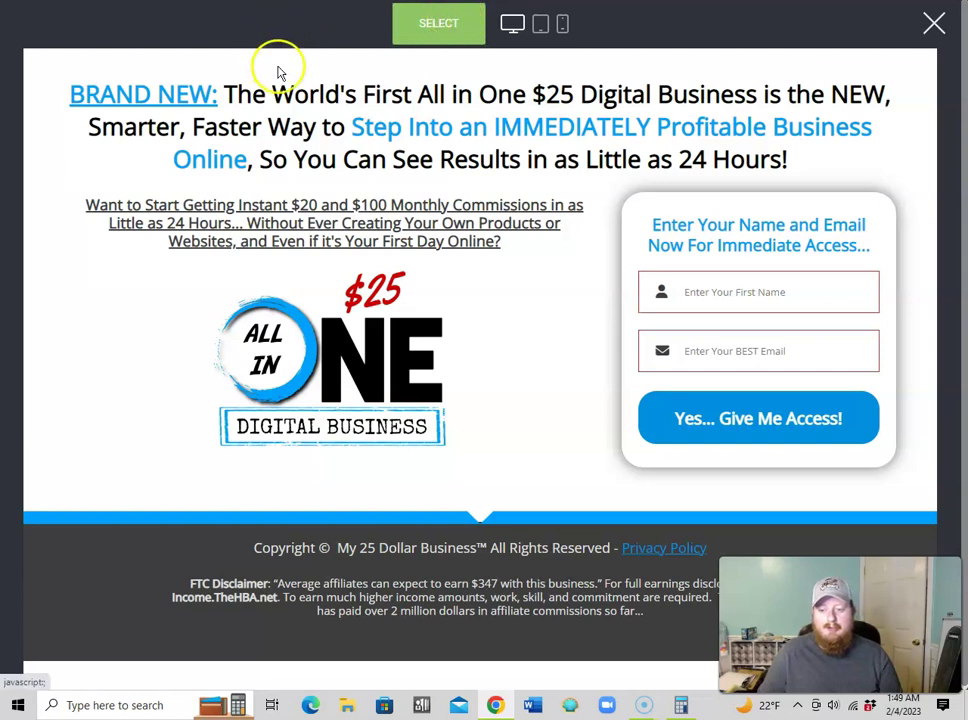
click(937, 24)
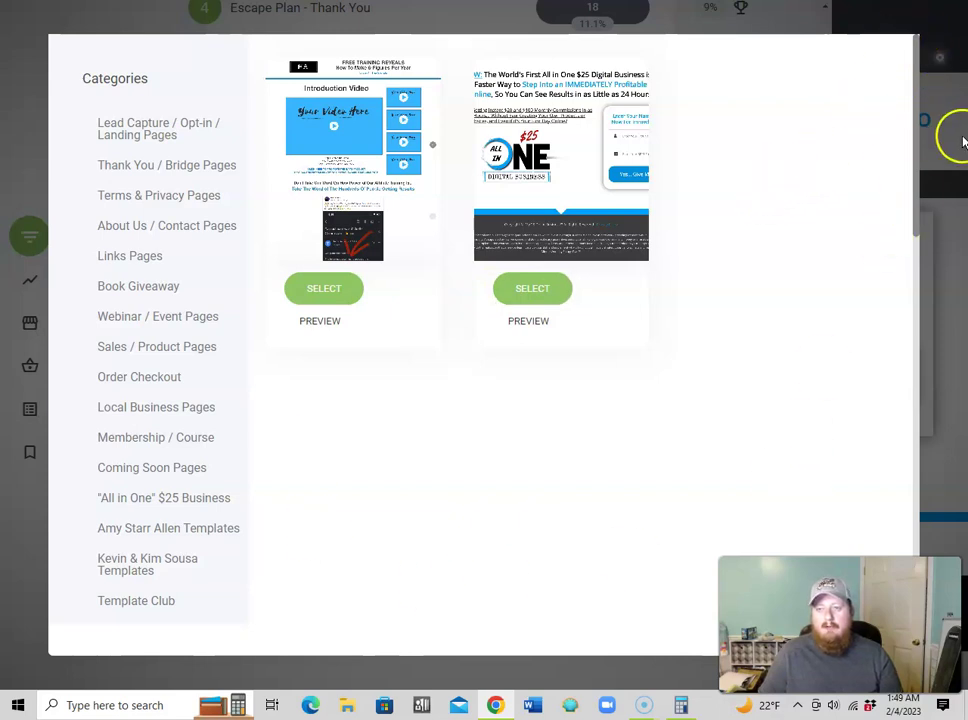
click(532, 288)
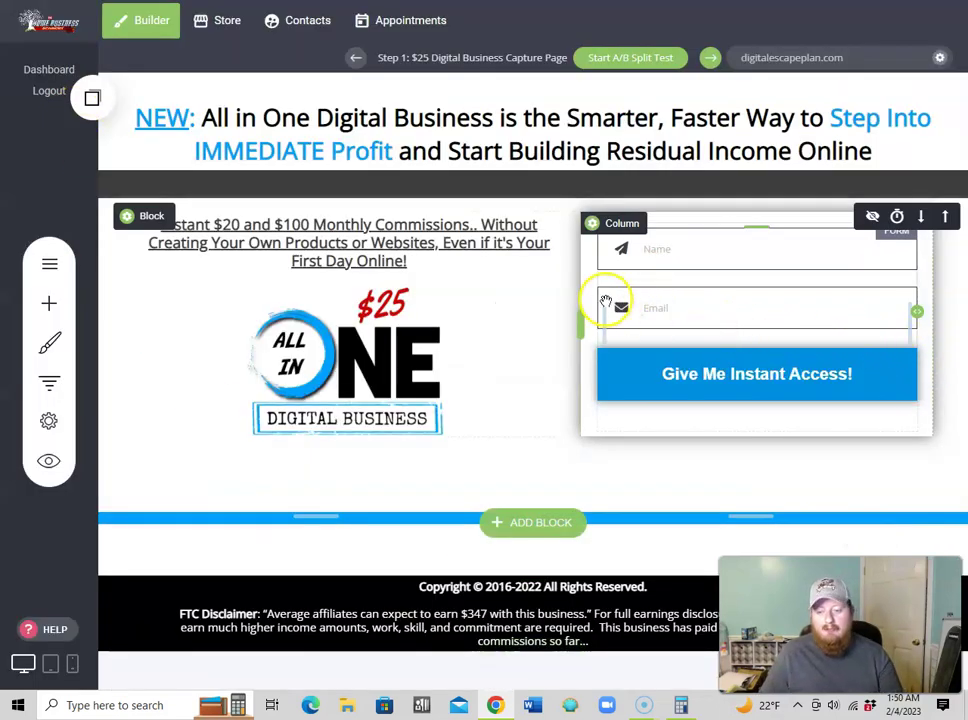
Step: Circle the capture form's "Give Me Instant Access!" button in red, clear the drawing and exit the annotation tool
drag(578, 360, 552, 355)
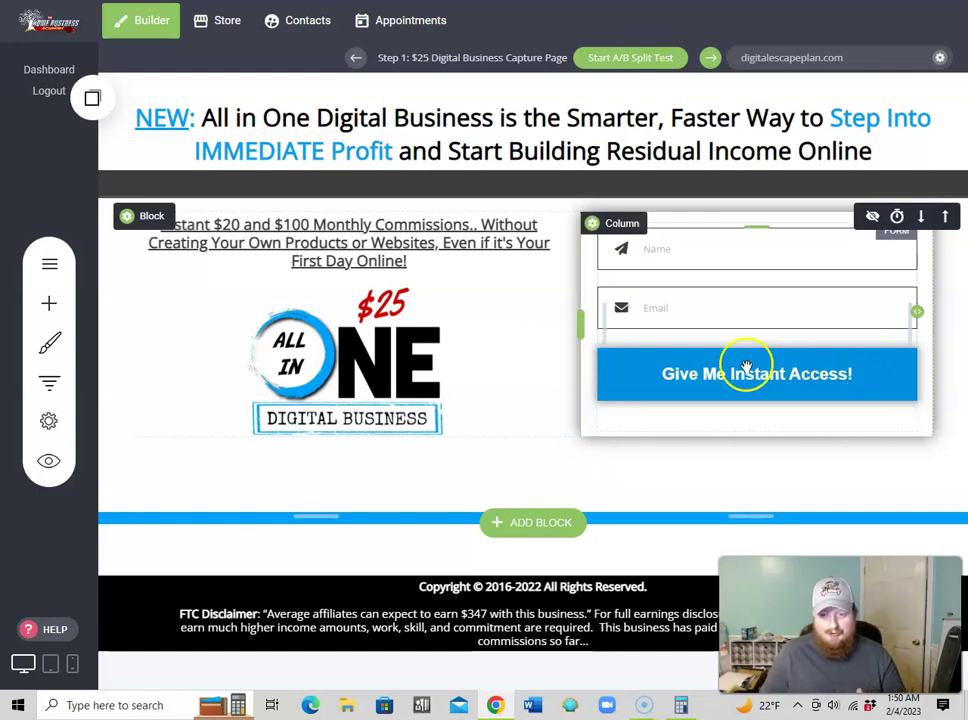
mouse_move(897, 333)
mouse_down()
mouse_move(631, 443)
mouse_move(950, 417)
mouse_up()
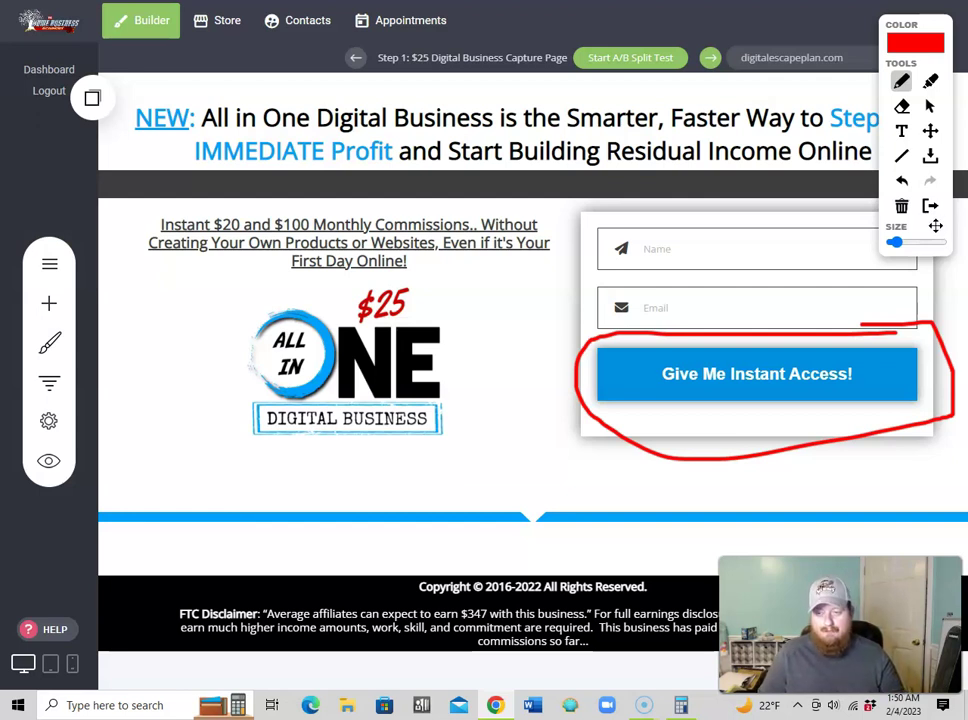
click(902, 206)
click(930, 206)
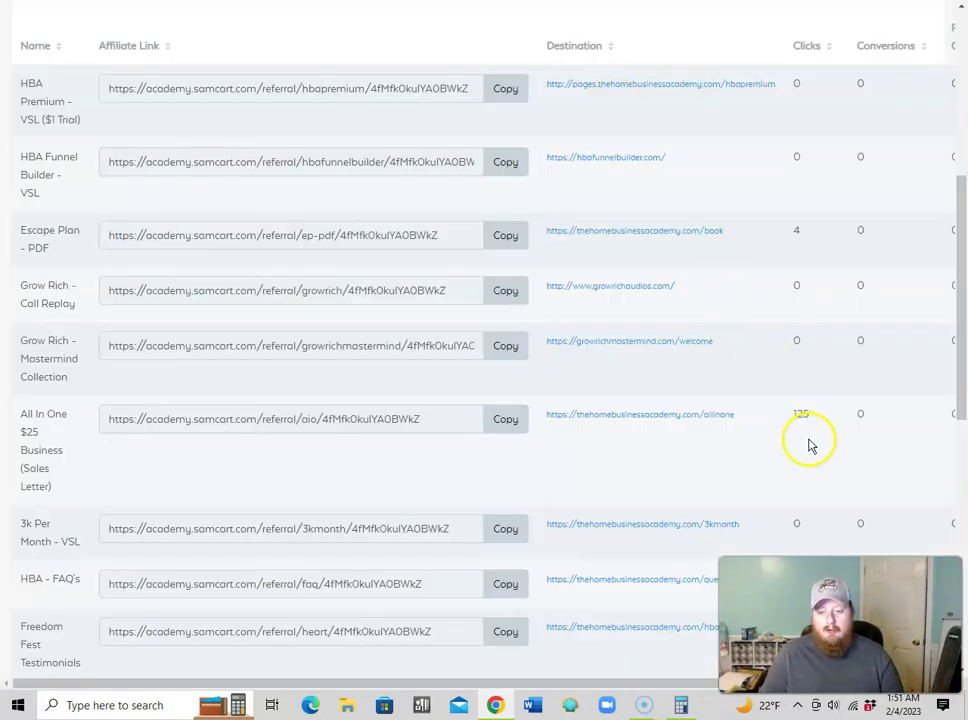
Step: Look over the SamCart affiliate links, box the "All In One $25 Business (Sales Letter)" name in red and clear the drawing
scroll(810, 445, up, 1)
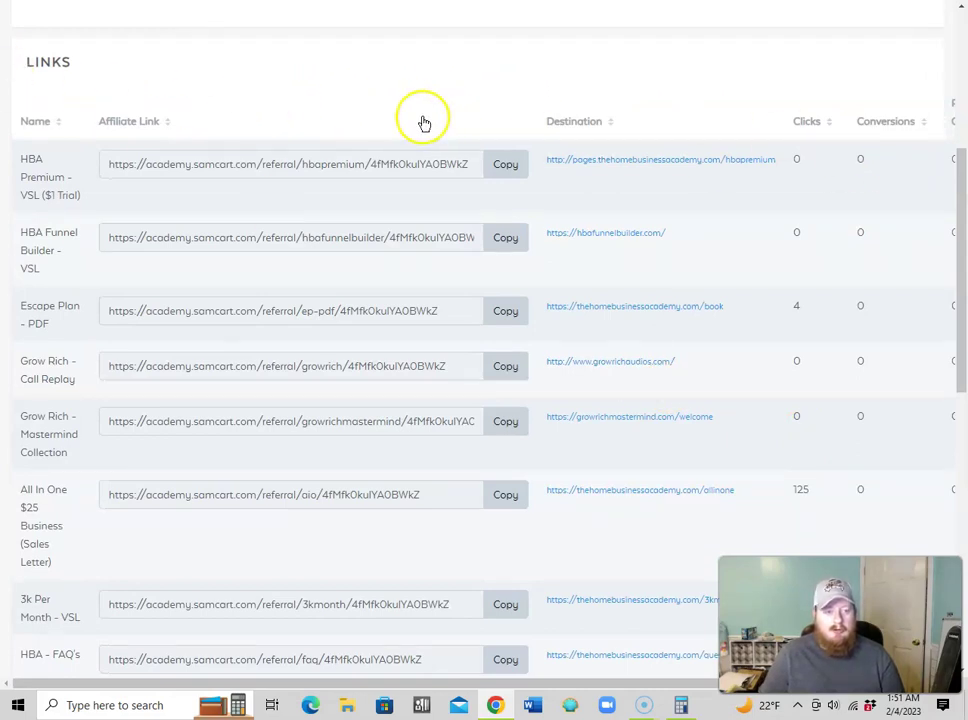
scroll(300, 112, down, 1)
scroll(272, 99, up, 2)
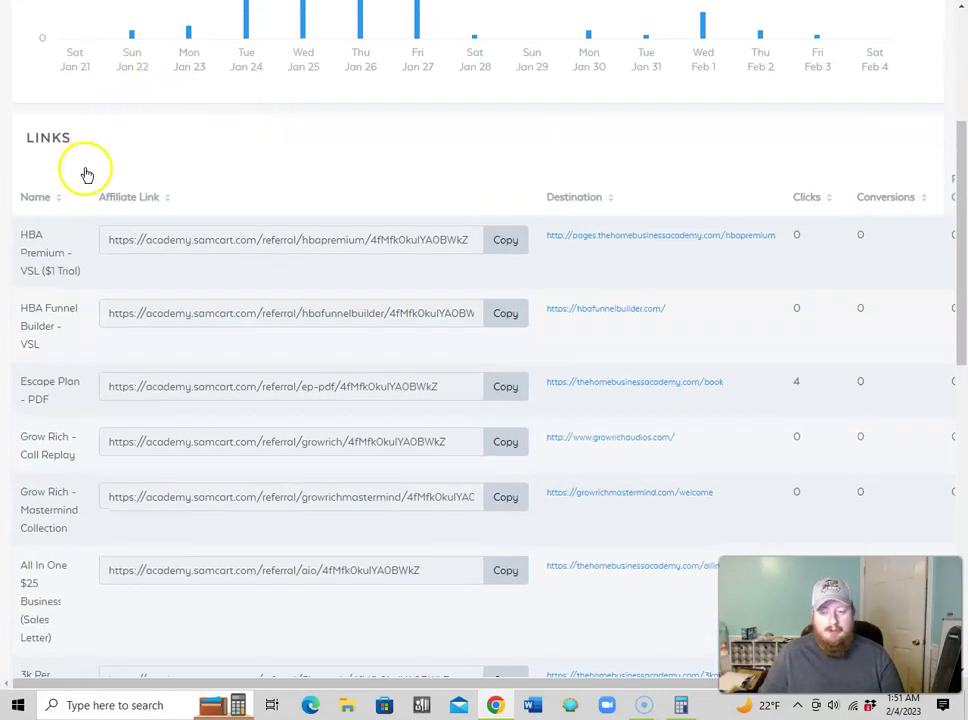
scroll(248, 296, down, 3)
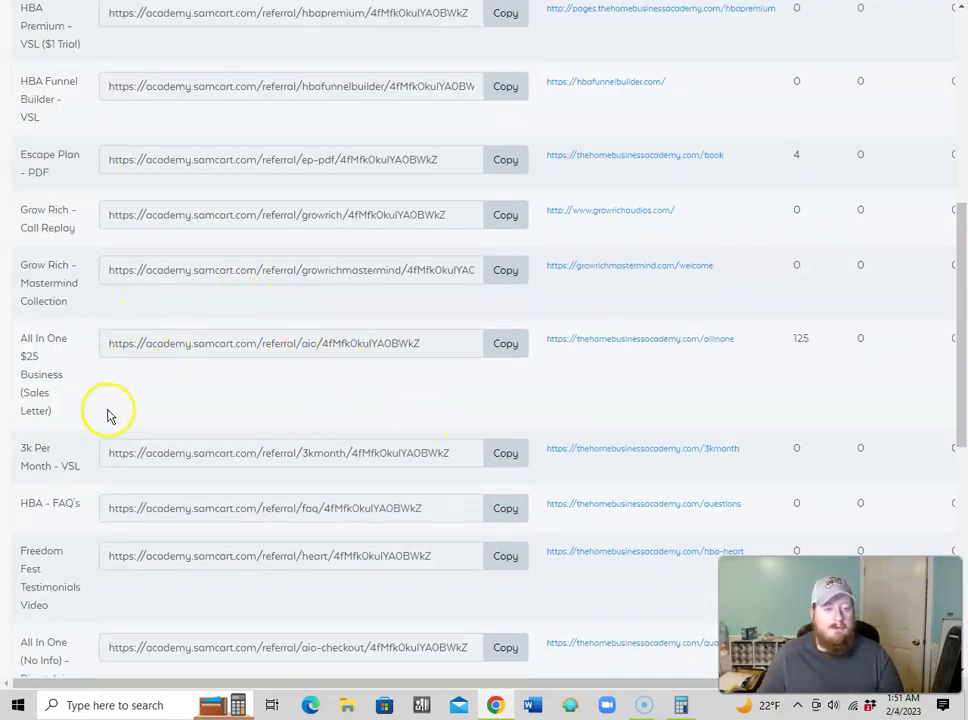
key(alt+shift+d)
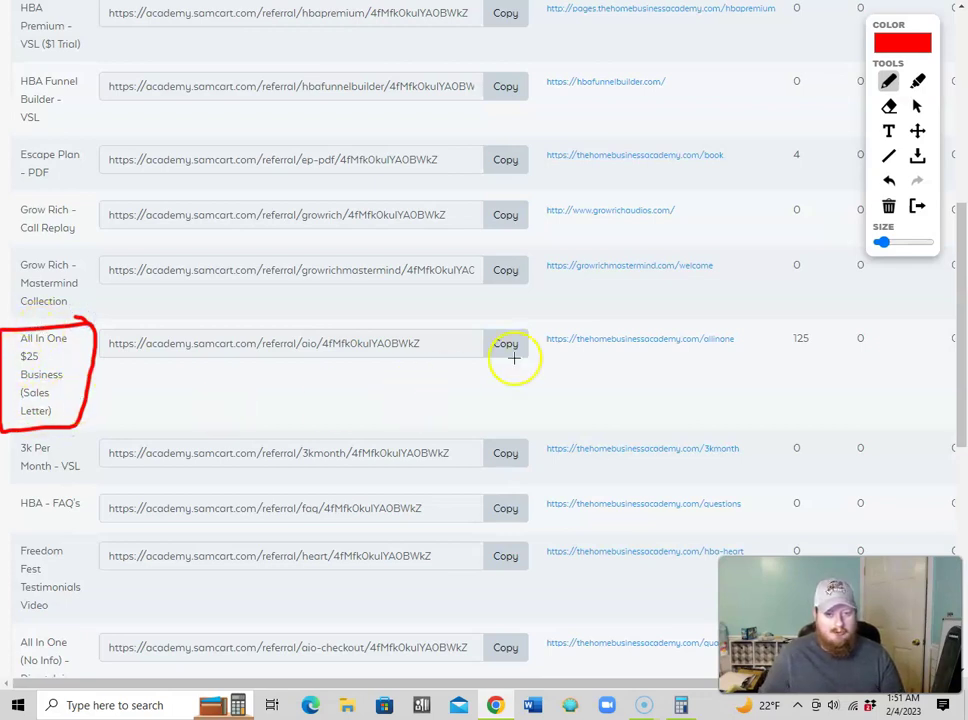
key(alt+shift+d)
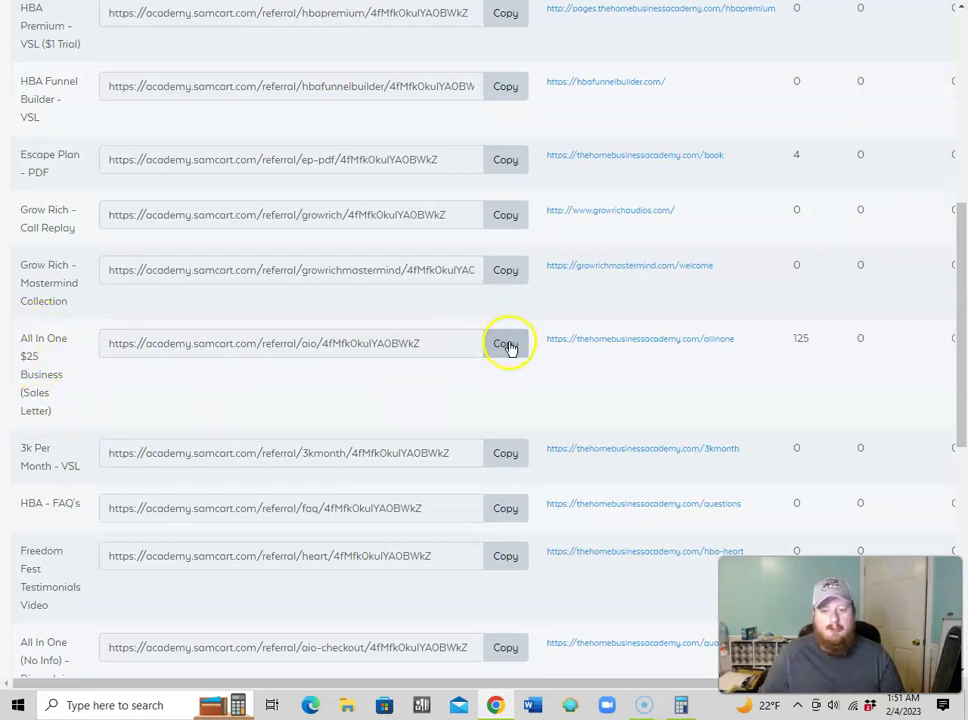
Step: Return to the capture page, open its form settings and keep "Go to page" as the action on submit
click(480, 2)
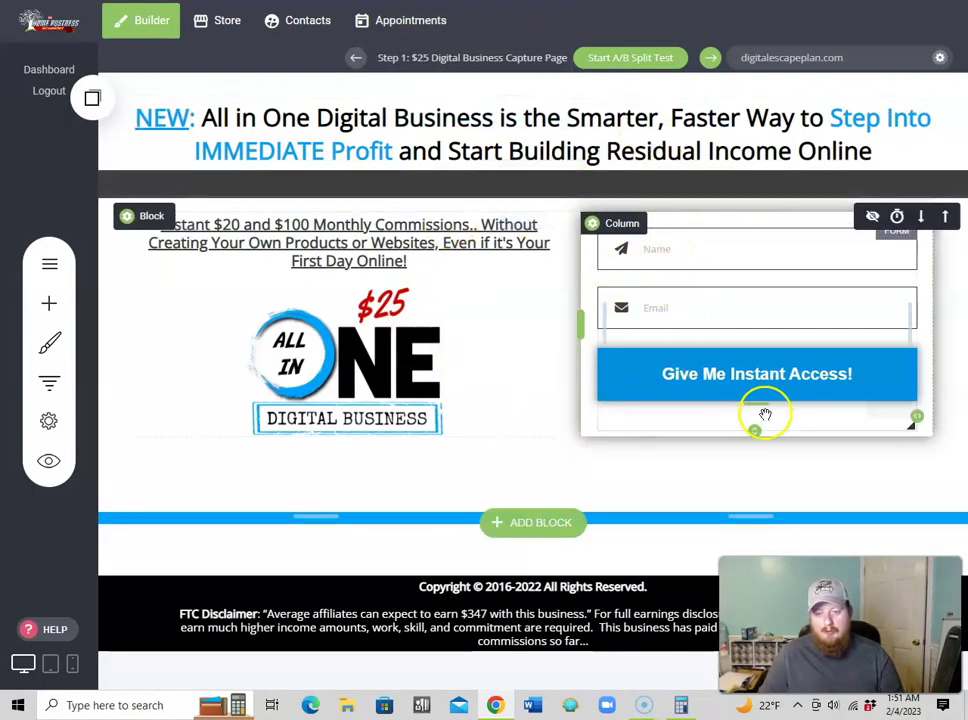
click(770, 372)
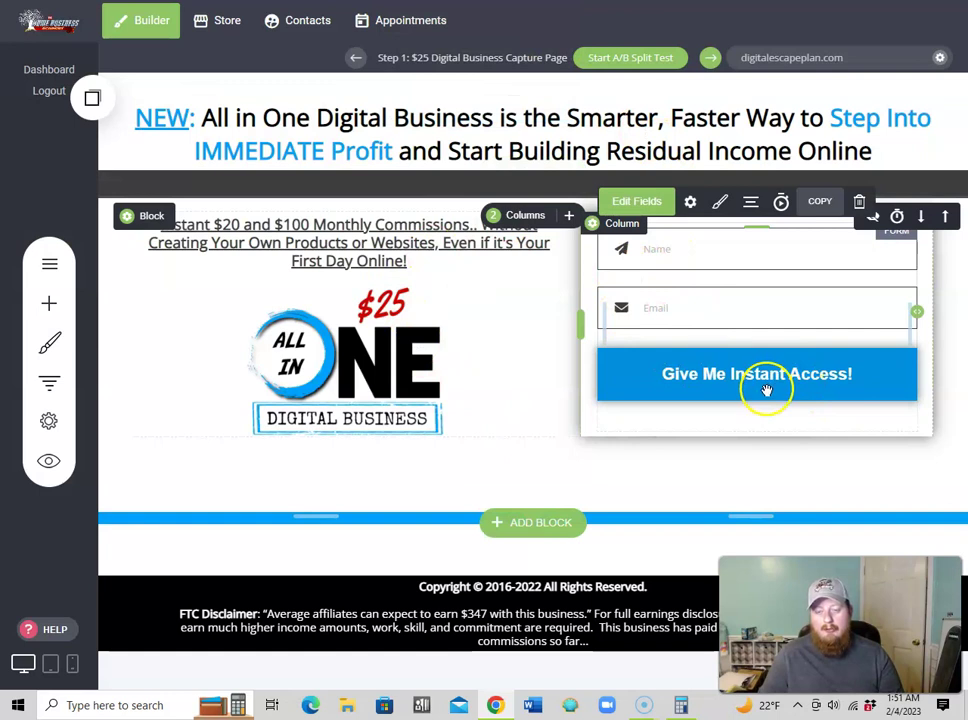
click(690, 204)
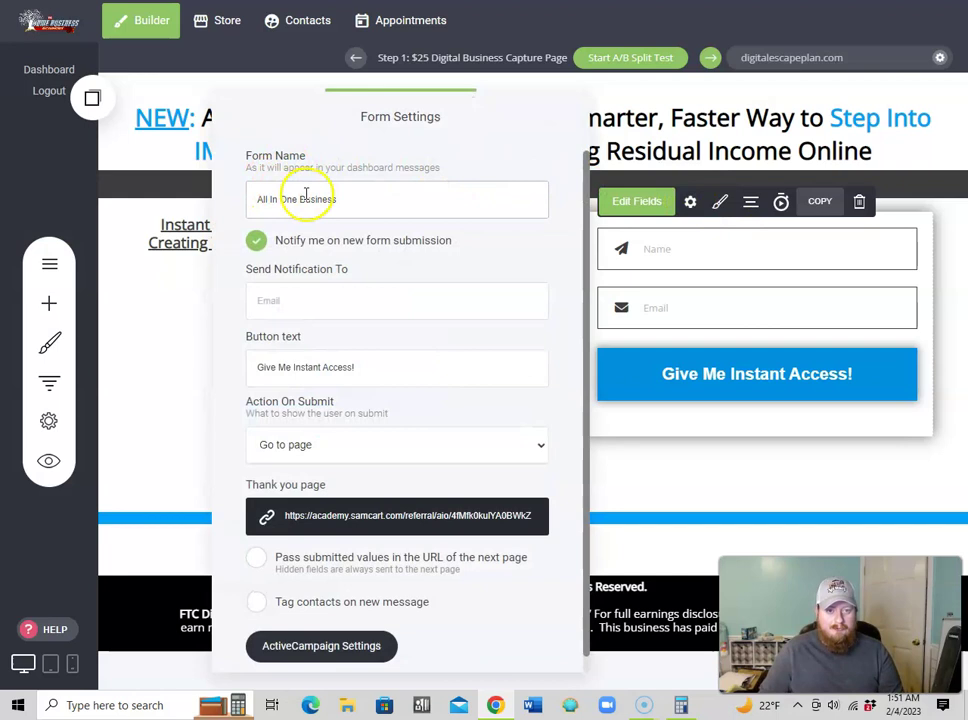
scroll(306, 193, down, 1)
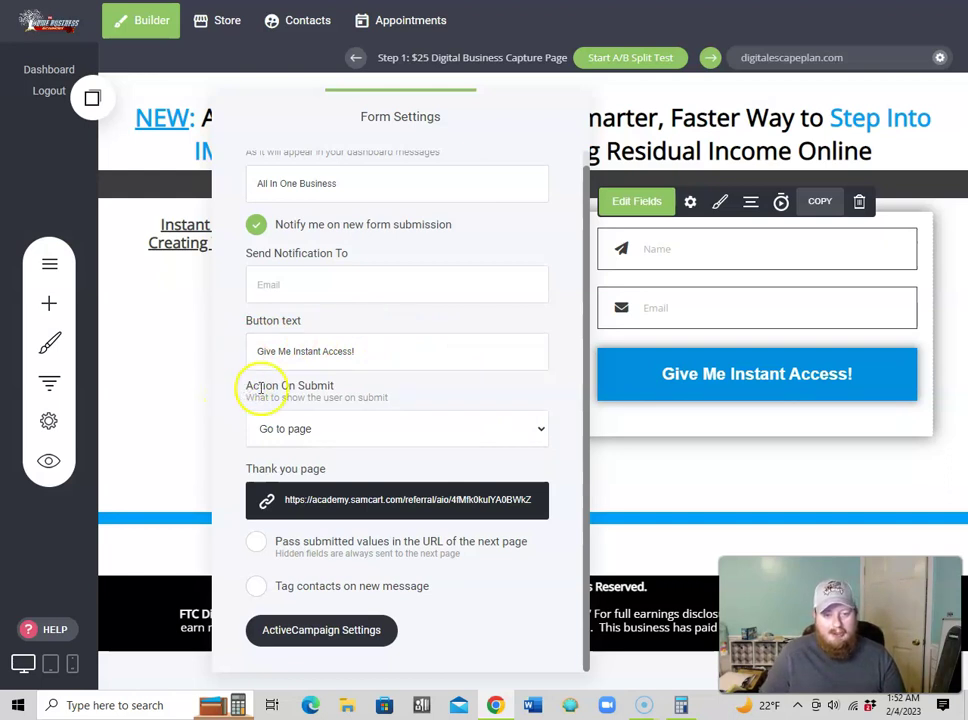
click(538, 431)
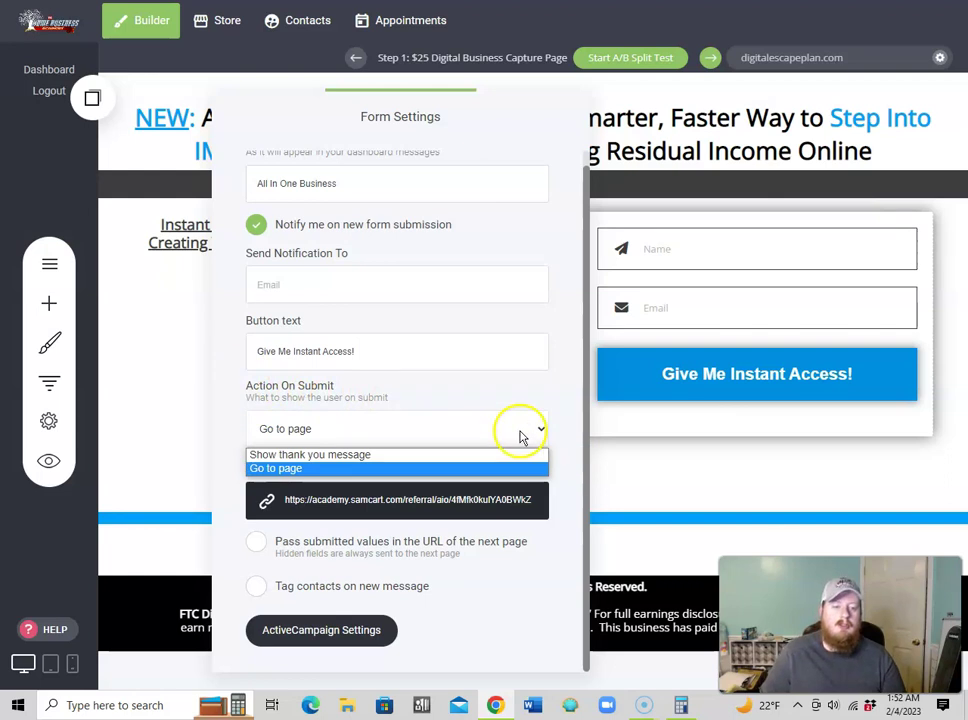
click(328, 428)
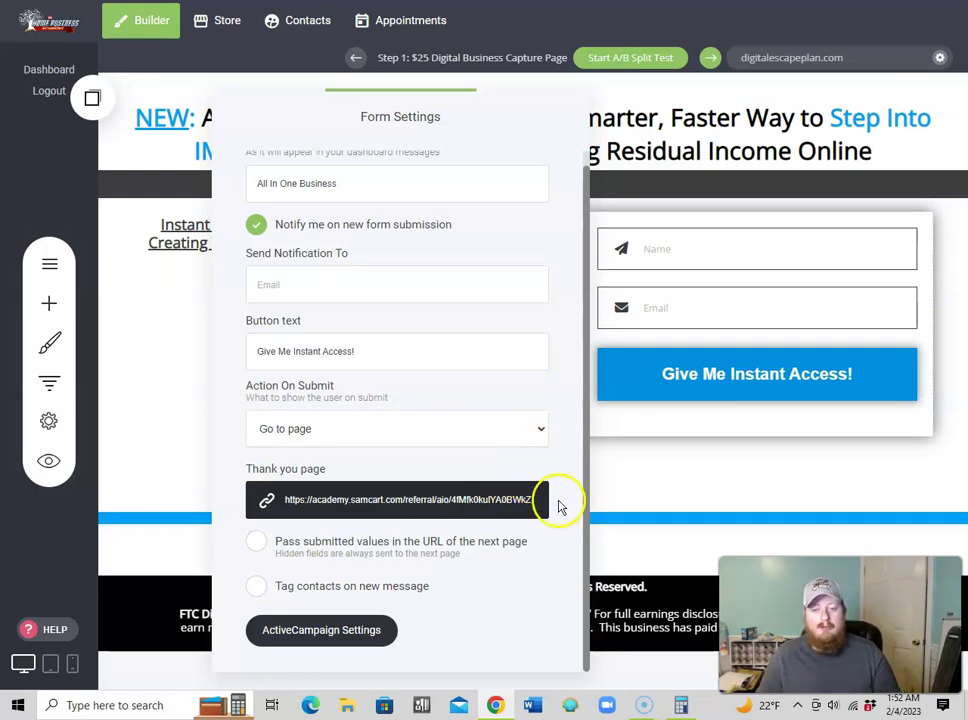
Step: Confirm the SamCart All In One affiliate URL as the external link for the form's thank you page and close the form settings
click(265, 499)
click(553, 250)
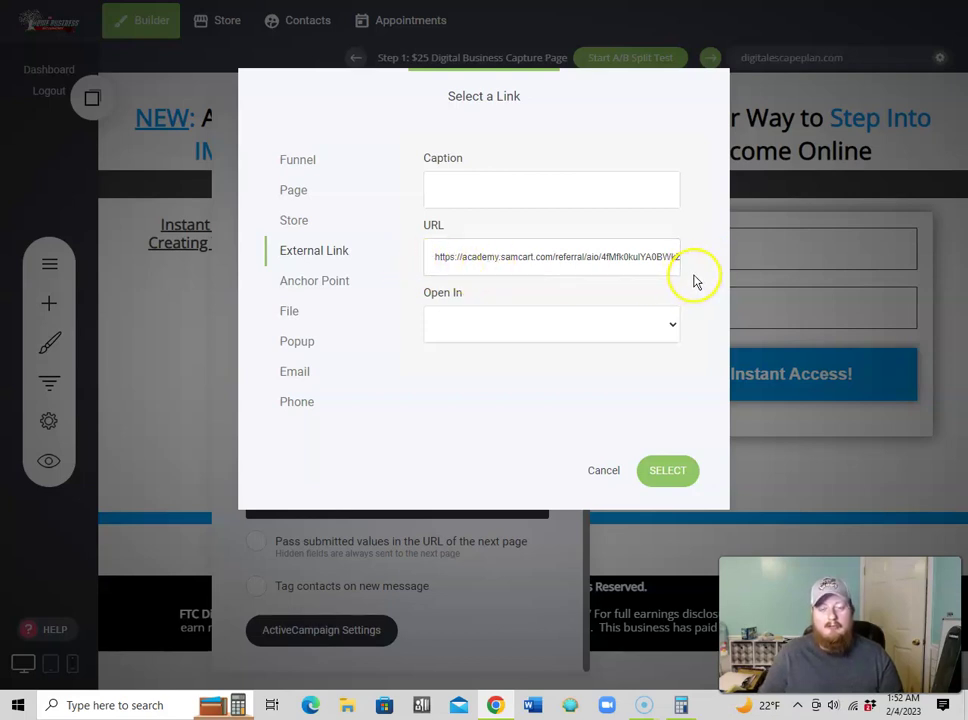
click(643, 262)
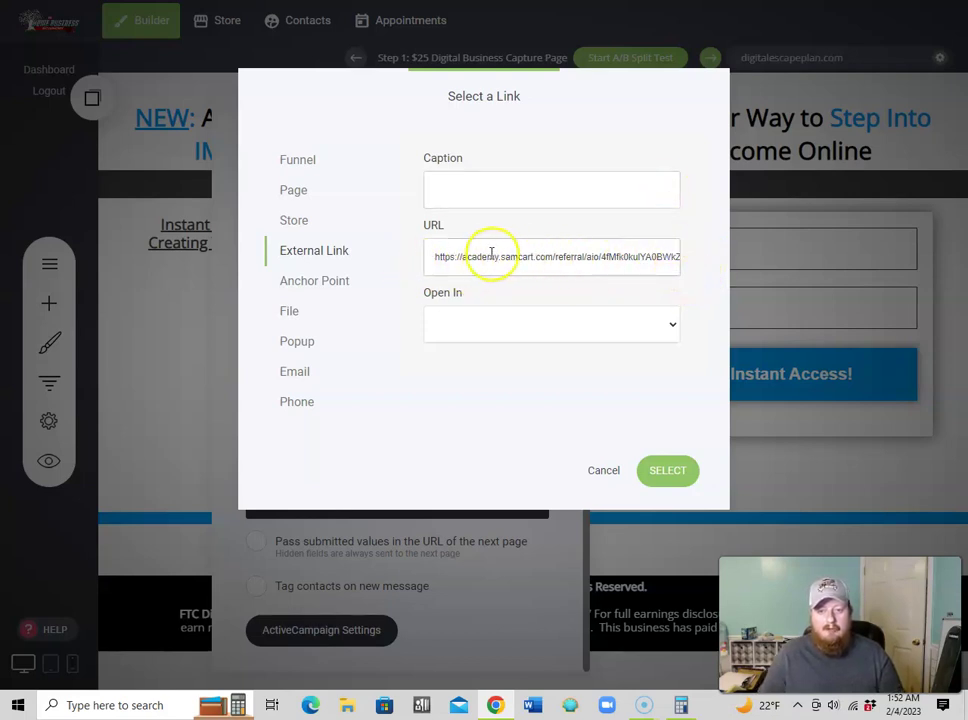
click(410, 268)
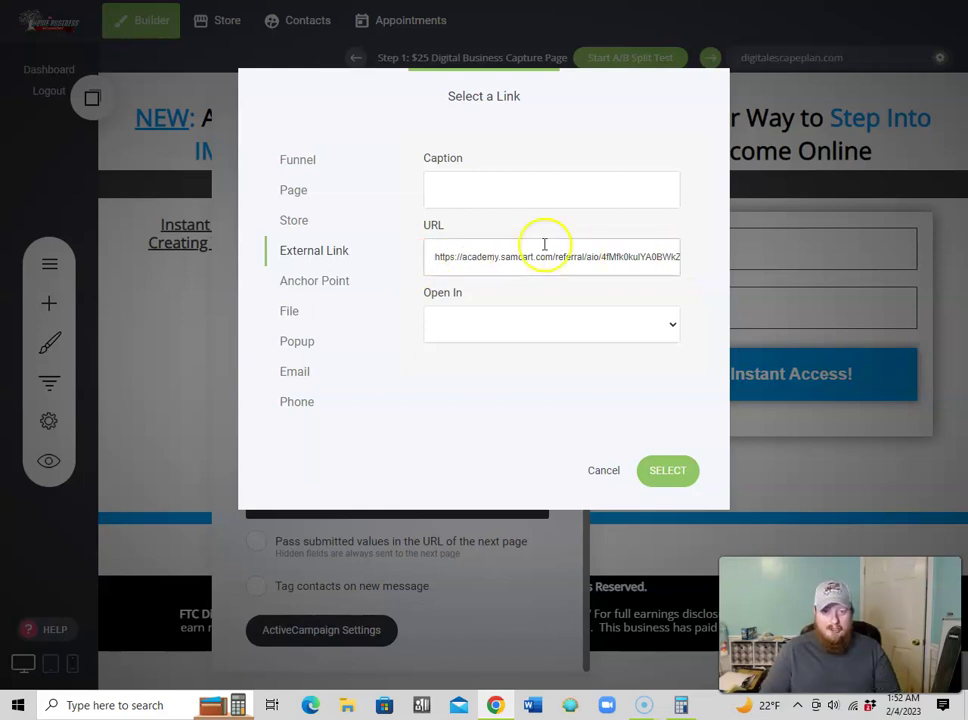
click(669, 472)
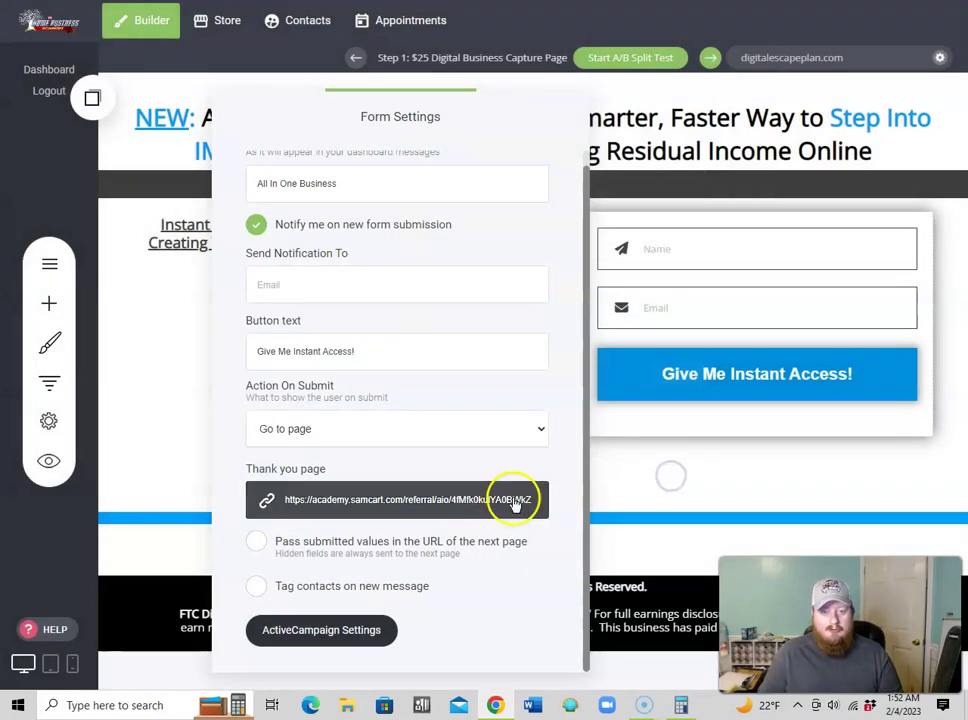
click(585, 449)
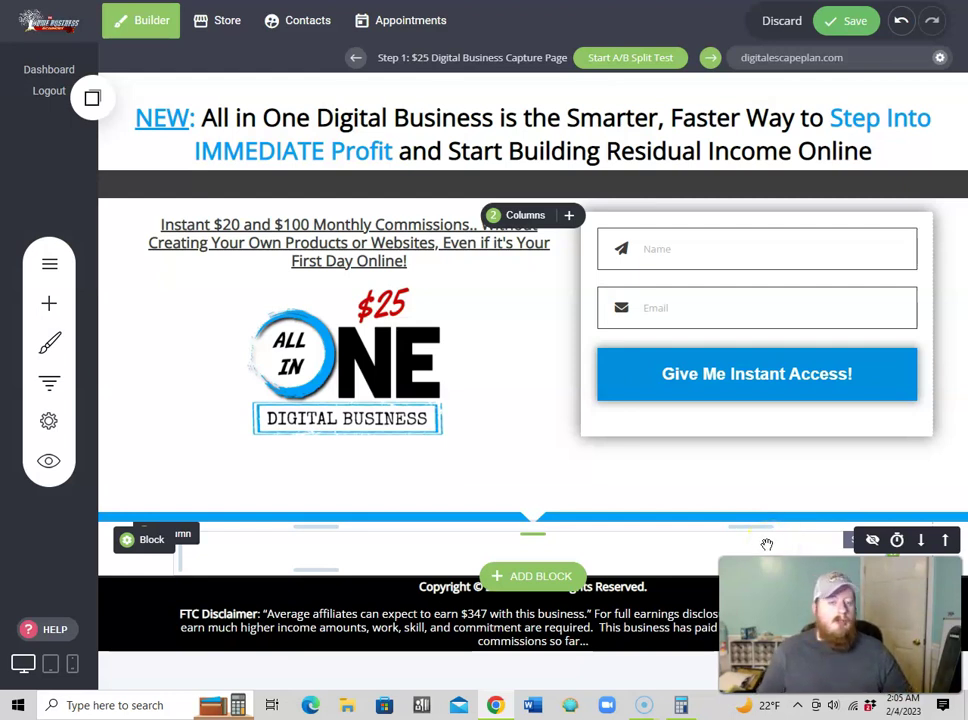
click(745, 535)
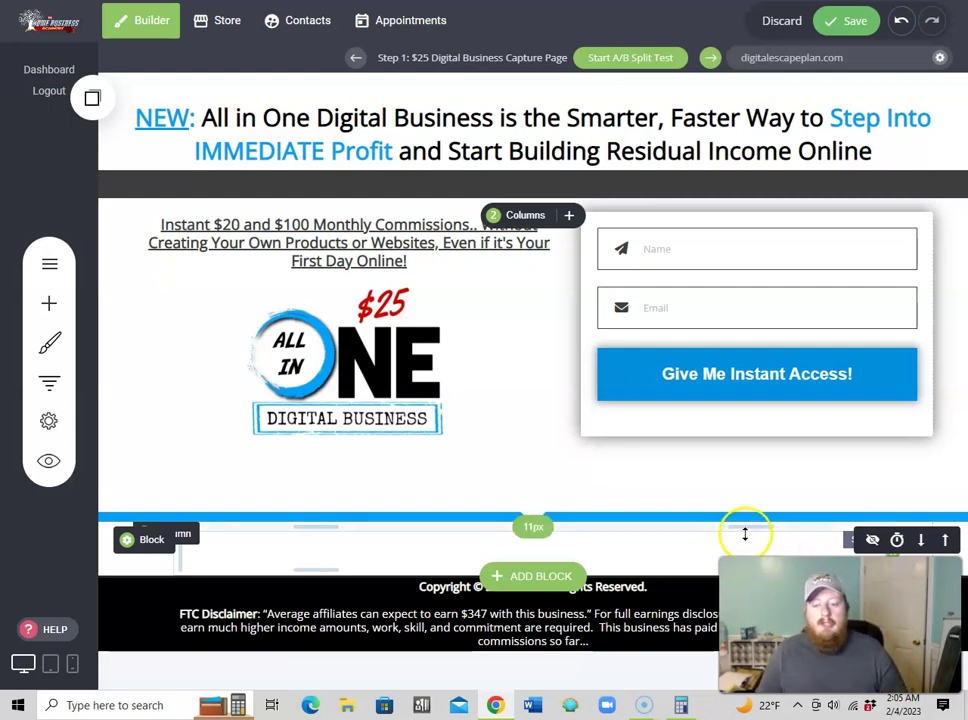